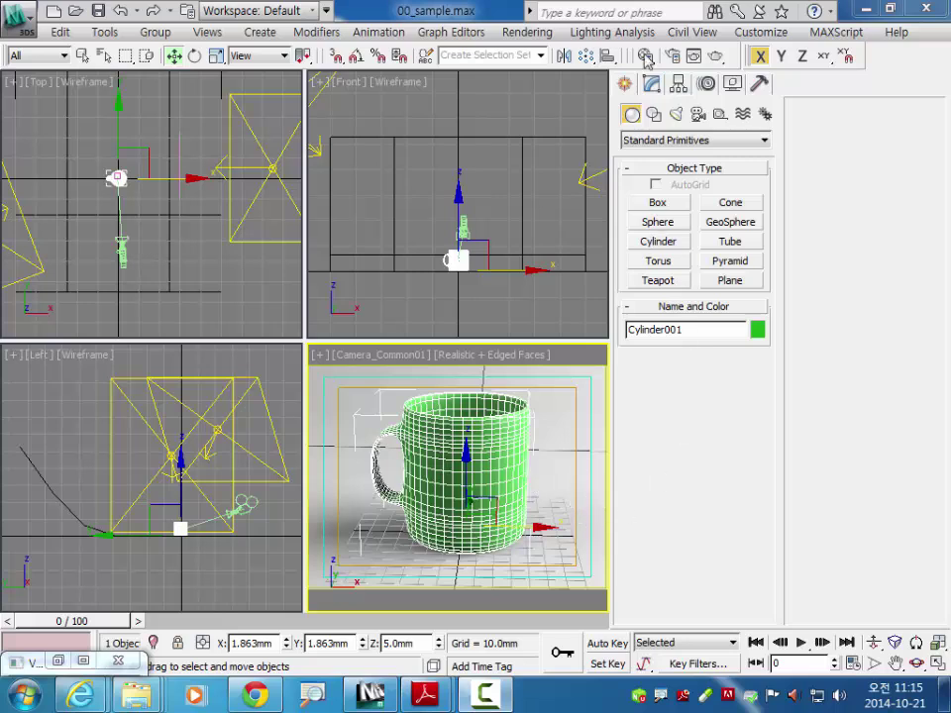
Open the Material Editor and make the 02 - Default sample slot active
left_click(645, 57)
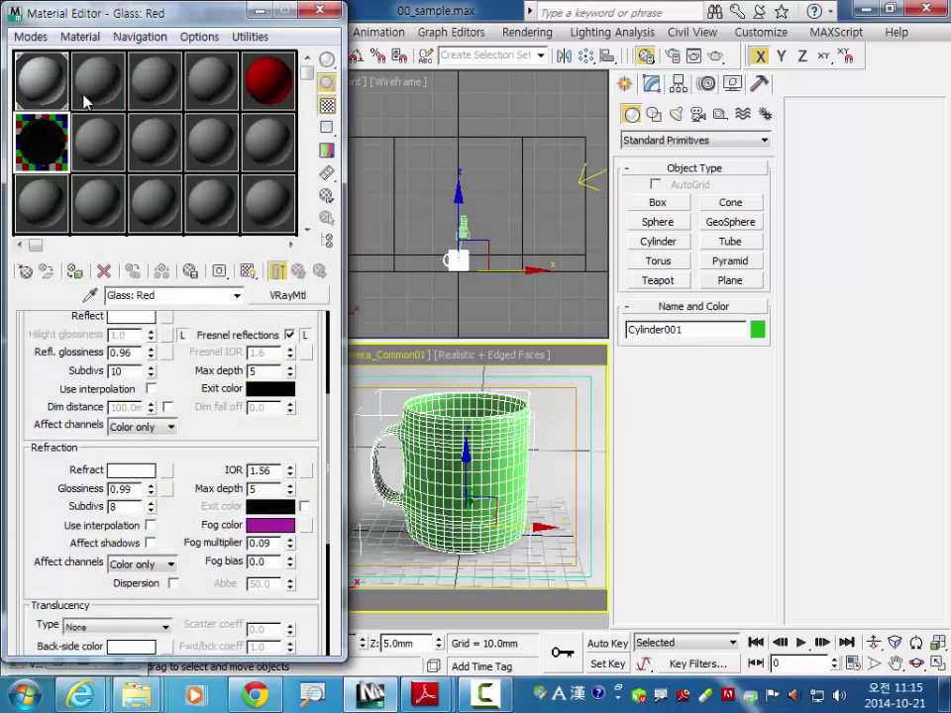
left_click(85, 102)
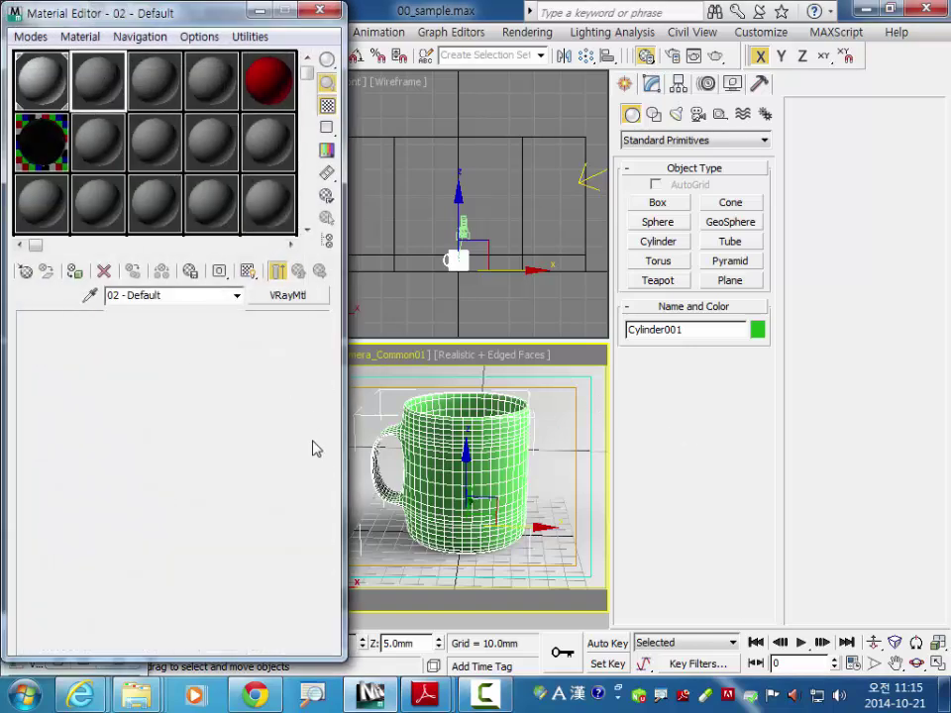
Change the 02 - Default material type from Standard to VRayMtl in the Material/Map Browser
left_click(294, 297)
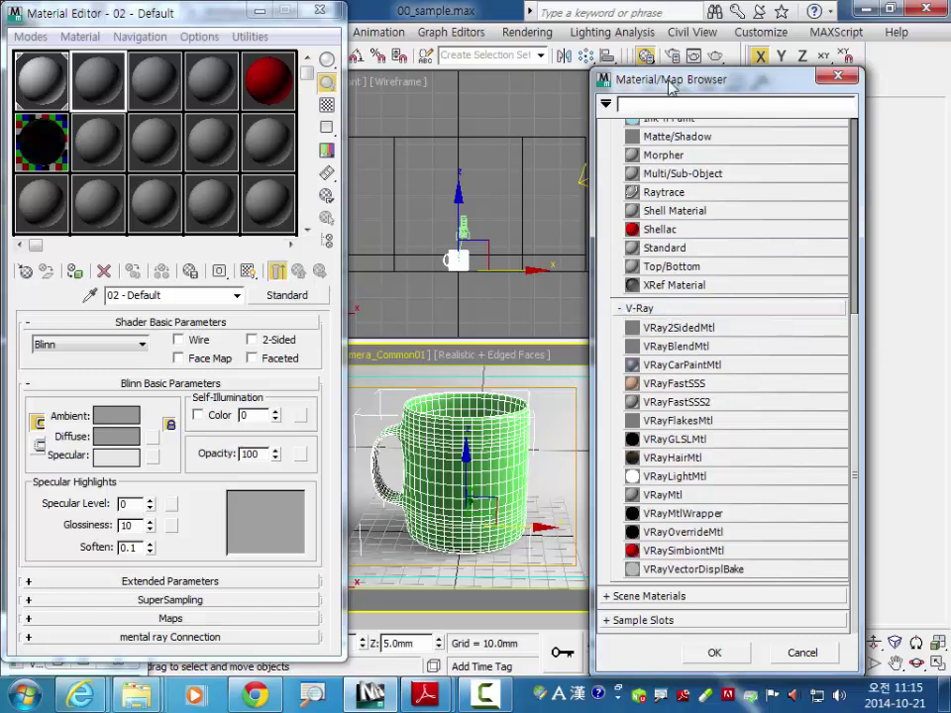
left_click_drag(666, 86, 424, 70)
scroll(605, 236, "up", 1)
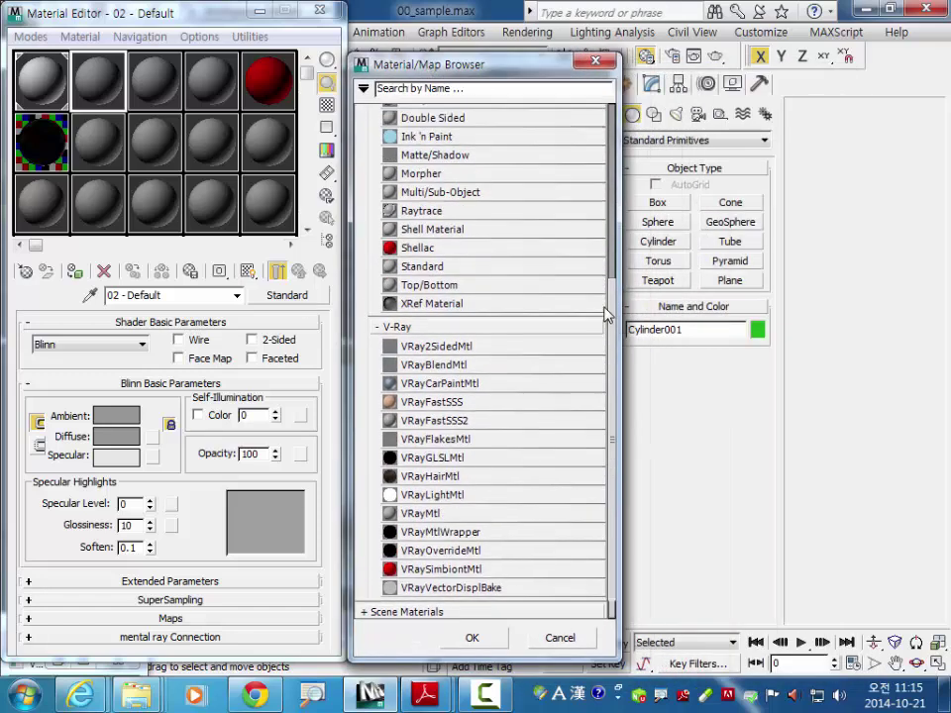
scroll(605, 236, "up", 4)
scroll(605, 236, "up", 1)
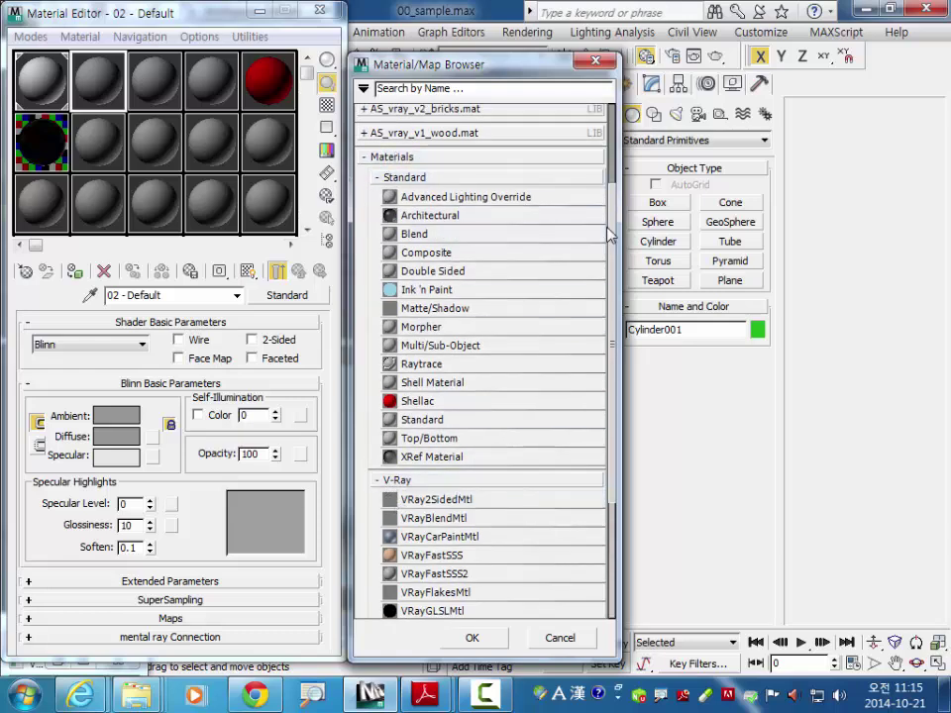
left_click_drag(615, 242, 616, 245)
scroll(616, 245, "down", 3)
scroll(495, 297, "down", 1)
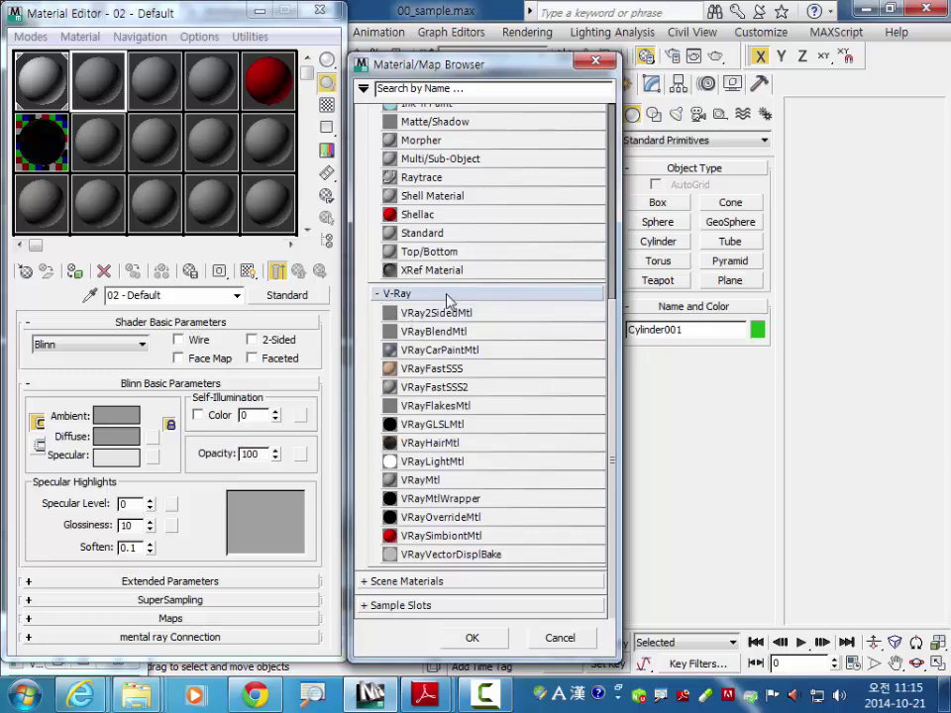
double_click(418, 481)
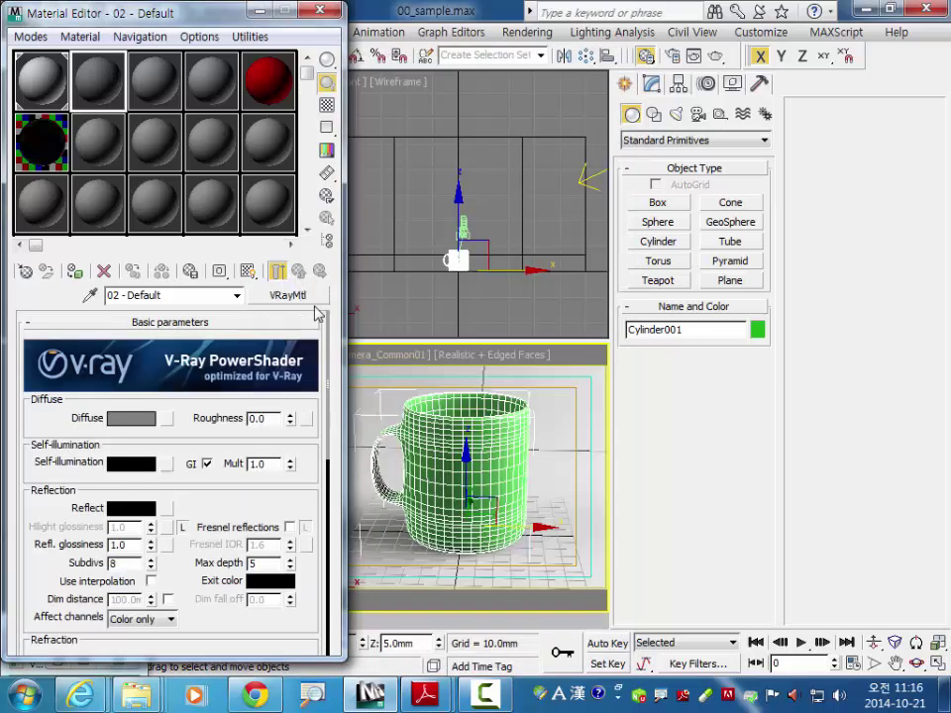
Darken the VRayMtl diffuse colour to a Value of 52
left_click(138, 426)
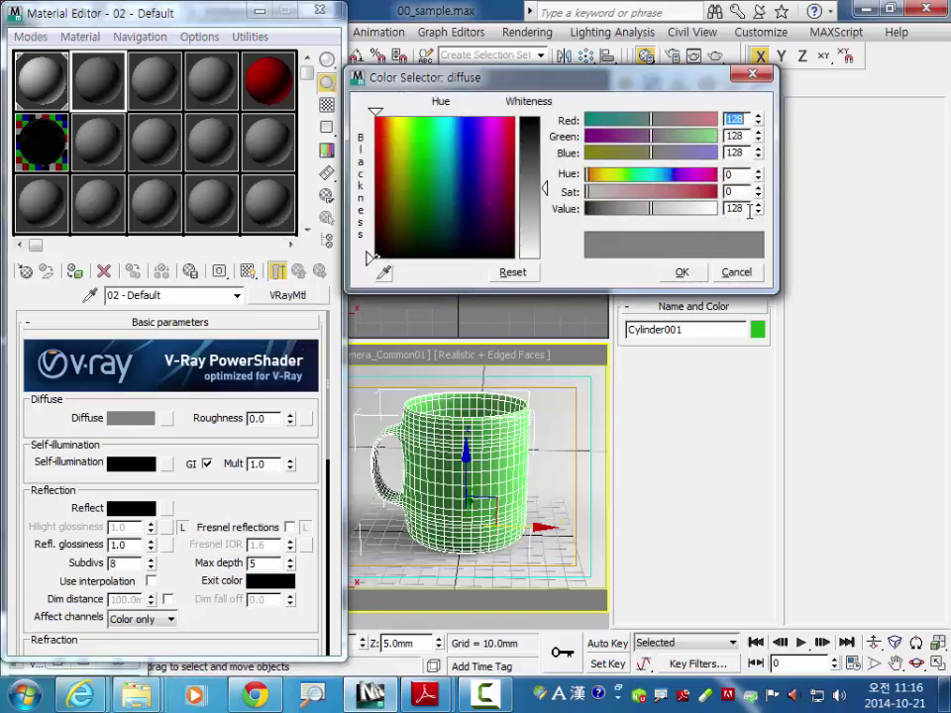
type("52")
left_click(681, 275)
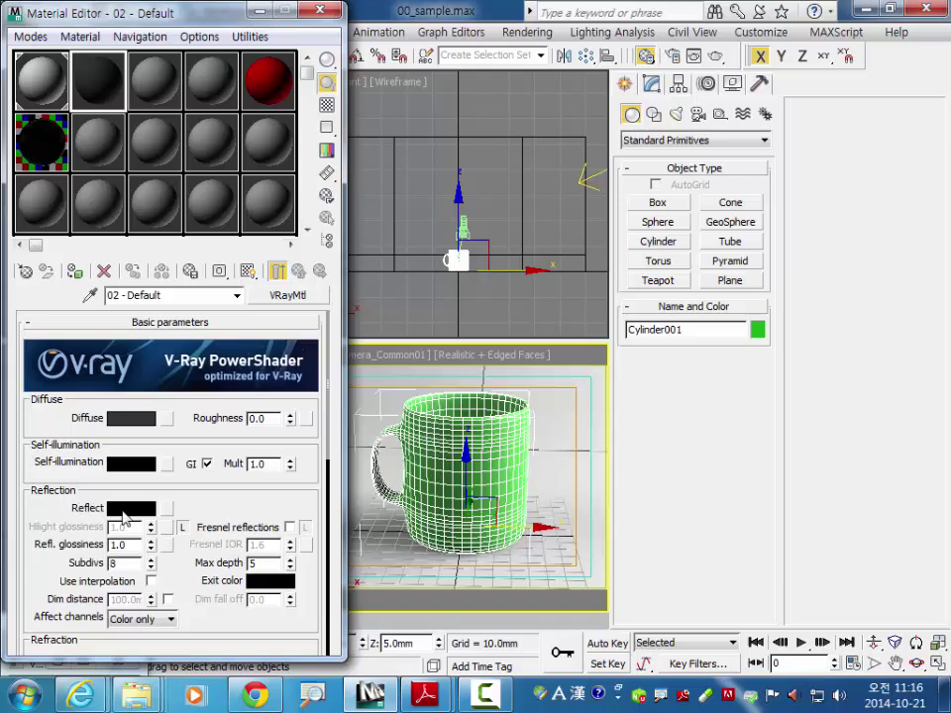
Set the Reflect colour to grey 152/152/152
left_click(133, 509)
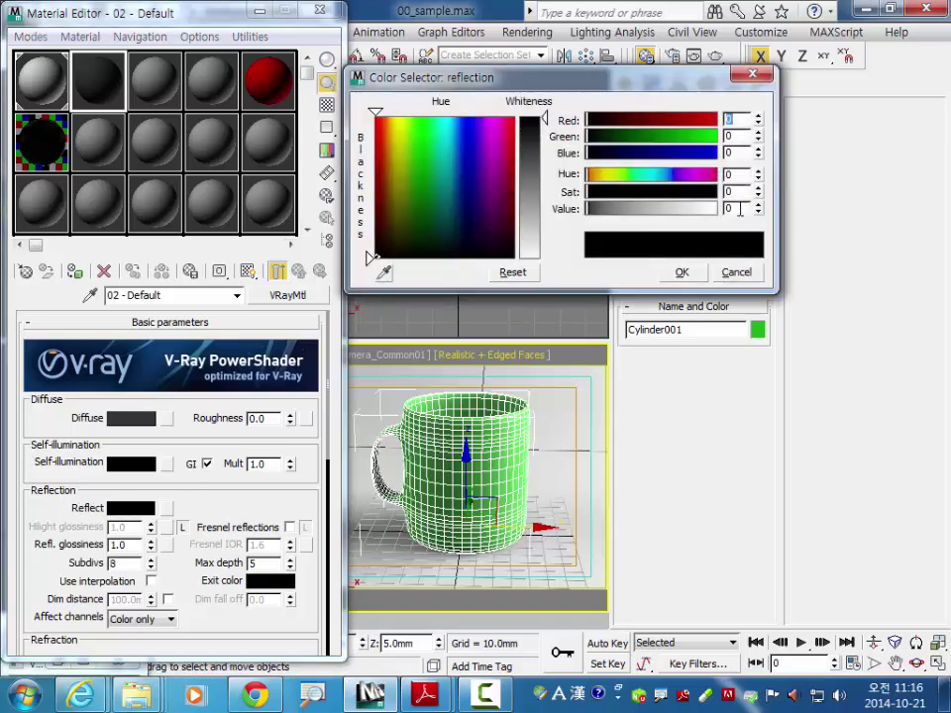
left_click(739, 208)
type("2")
key("Return")
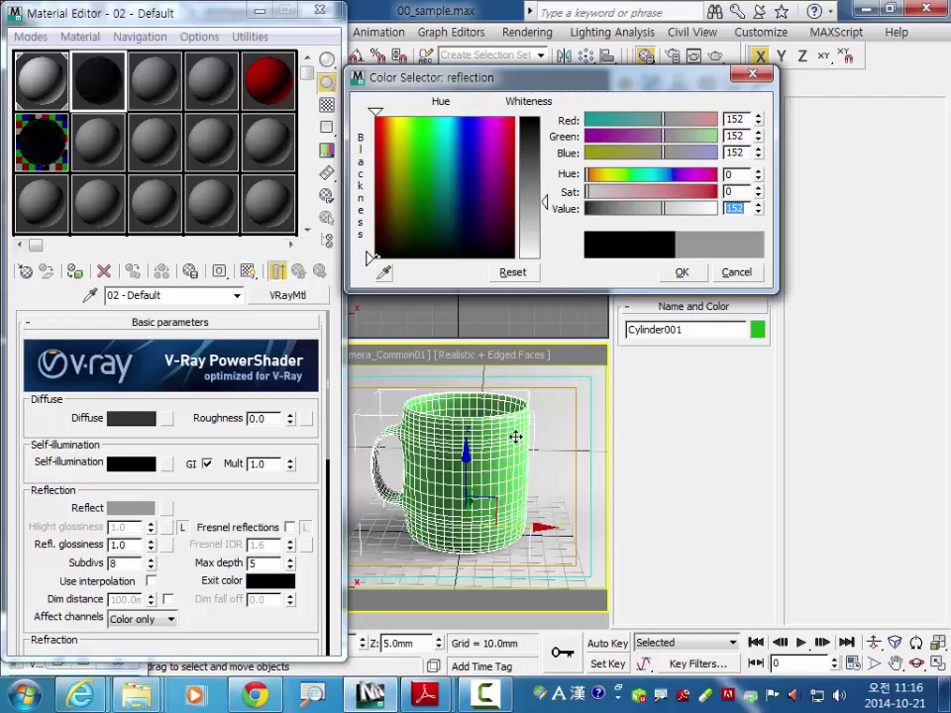
left_click(681, 272)
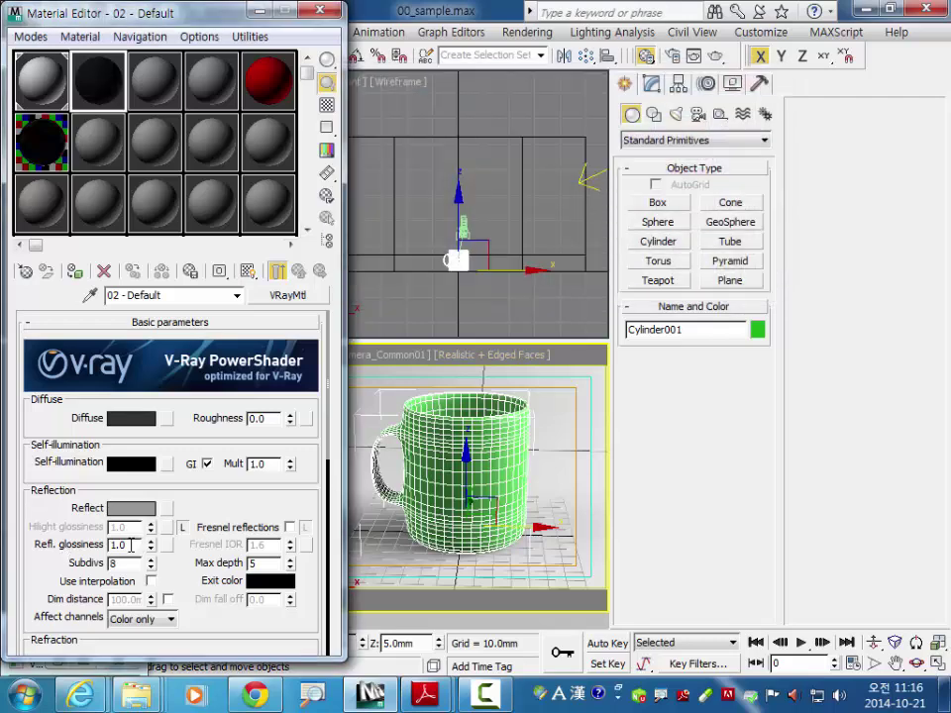
double_click(130, 544)
Set BRDF Anisotropy to 0.7 and open the enlarged 02 - Default sample preview
left_click_drag(196, 505, 195, 479)
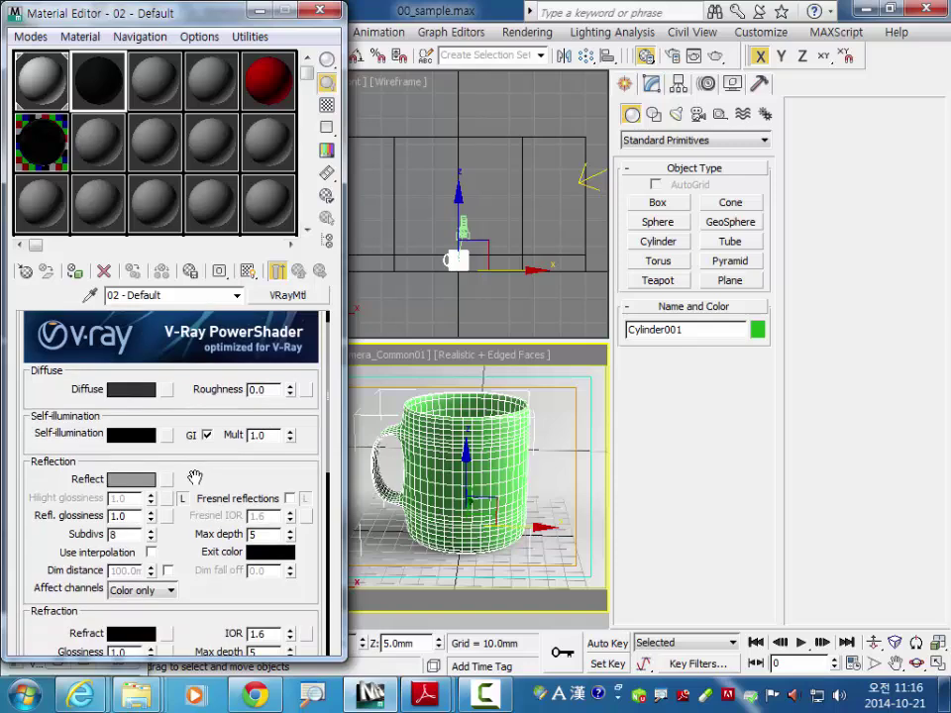
scroll(195, 478, "down", 5)
scroll(184, 505, "down", 3)
scroll(173, 524, "down", 2)
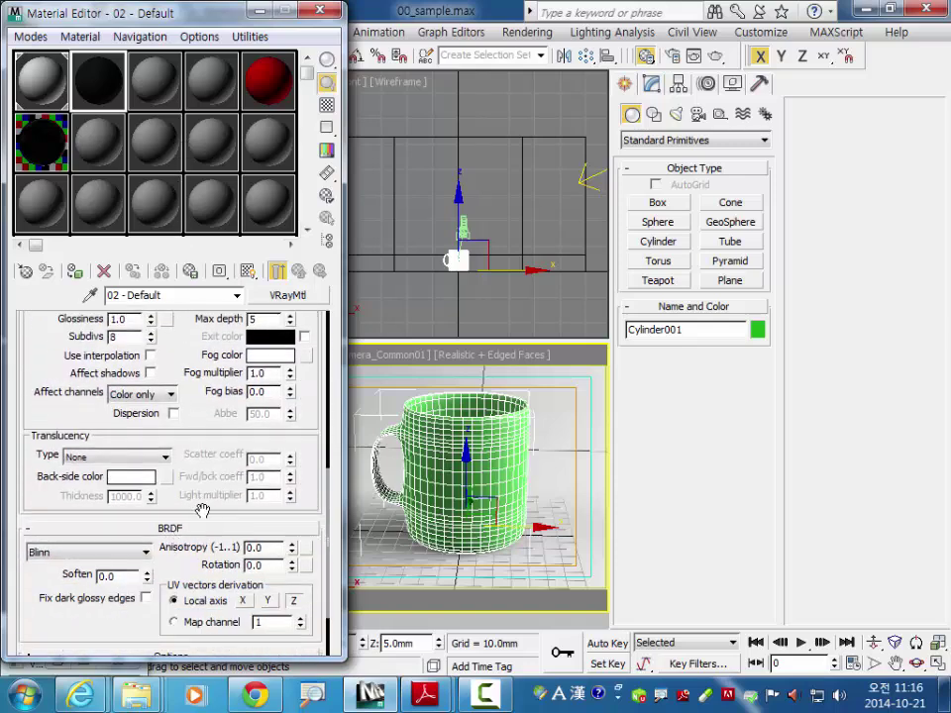
double_click(261, 547)
type("0")
left_click(97, 82)
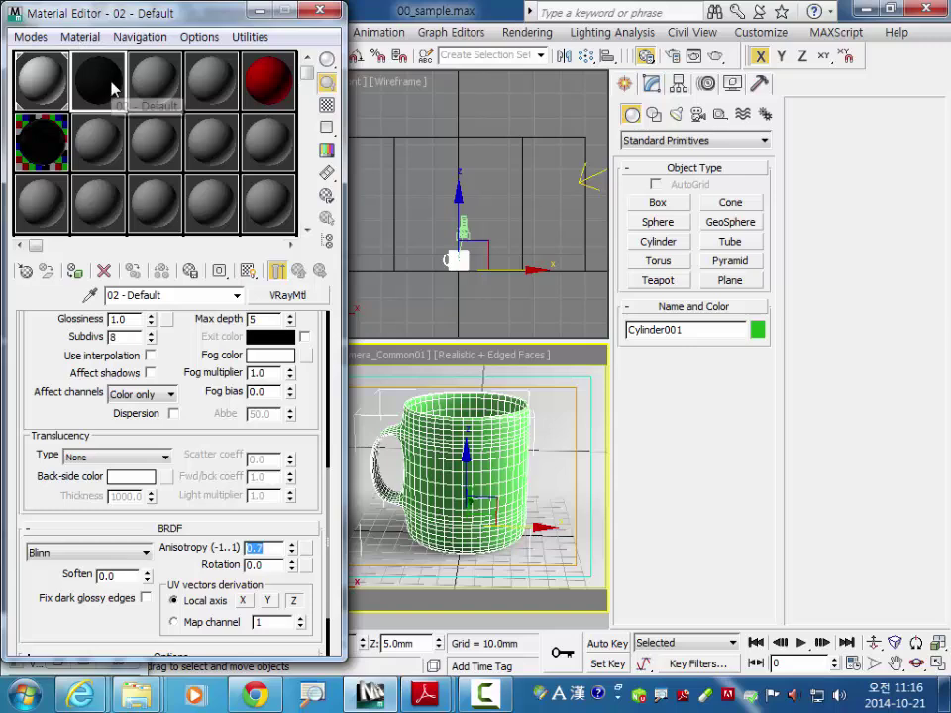
double_click(112, 96)
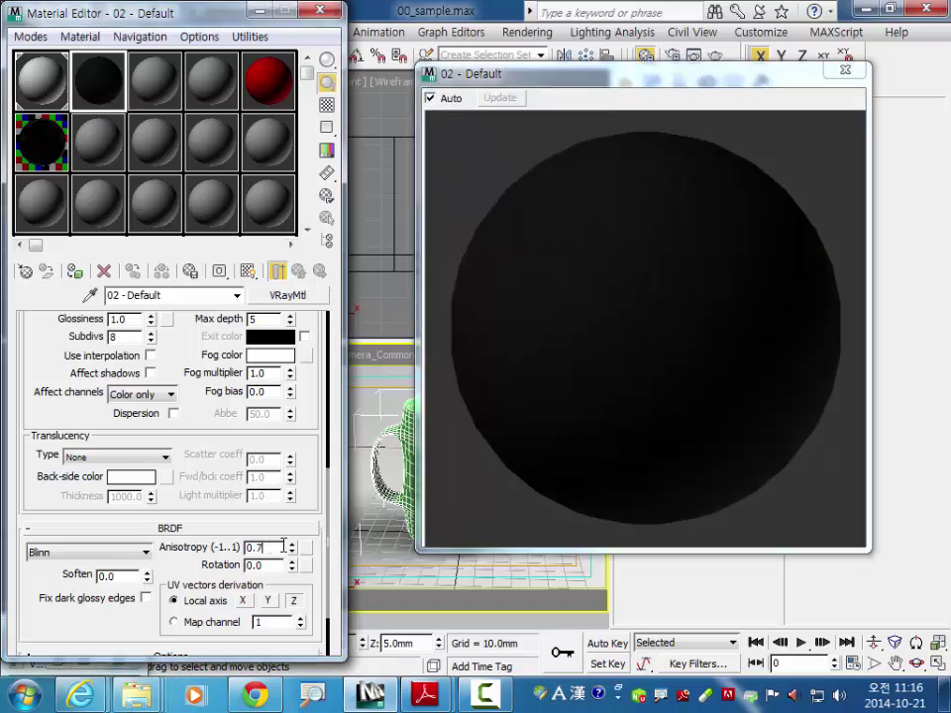
Set Refl. glossiness to 0.9 and reflection Subdivs to 20, then close the enlarged preview
key("Tab")
scroll(138, 327, "up", 5)
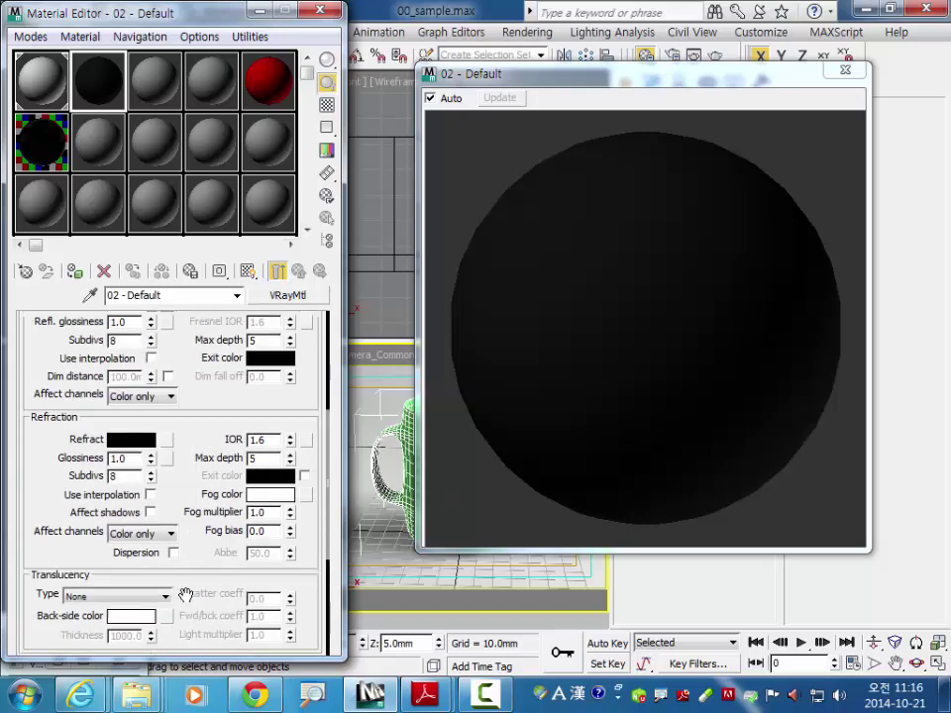
double_click(127, 417)
type("0.9")
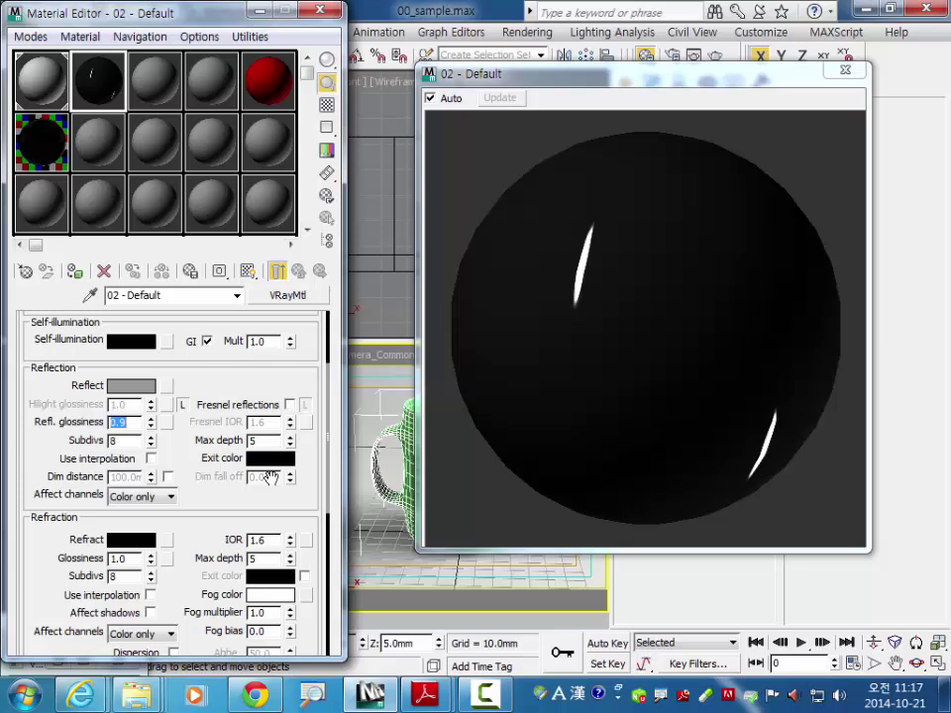
key("Tab")
type("20")
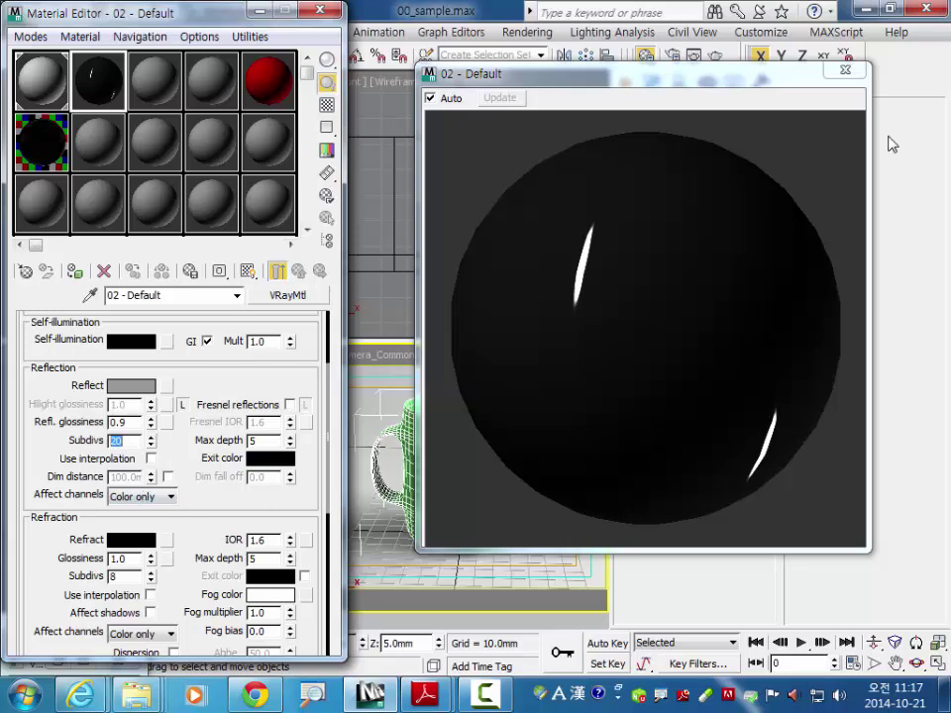
left_click(845, 69)
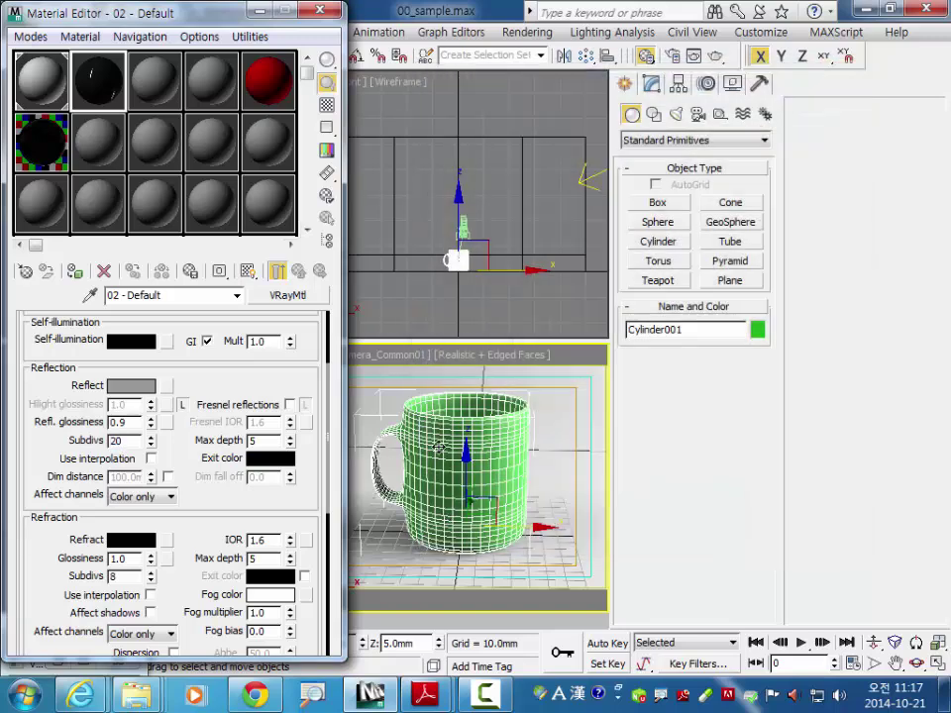
Assign the dark glossy material to the mug and run a cancelled Camera_Common01 test render
left_click_drag(57, 206, 435, 475)
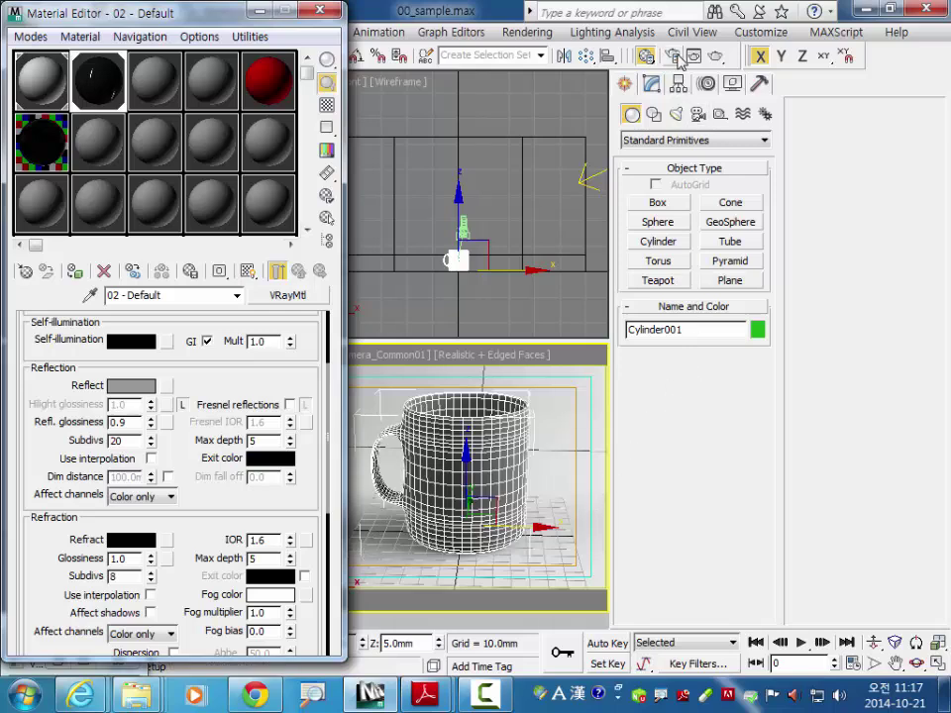
left_click(715, 55)
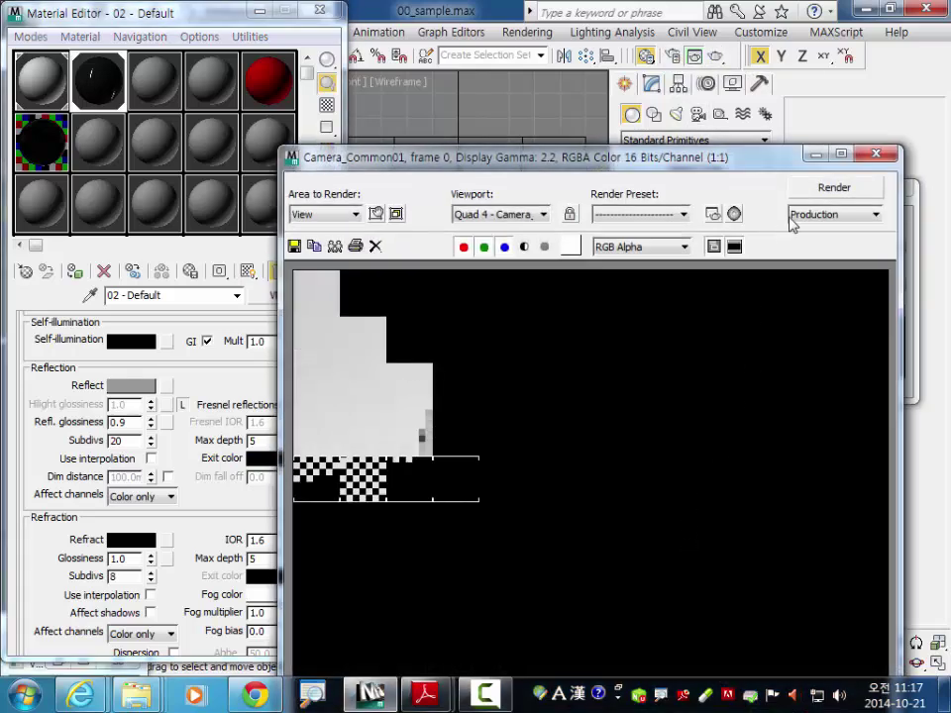
left_click_drag(594, 158, 413, 44)
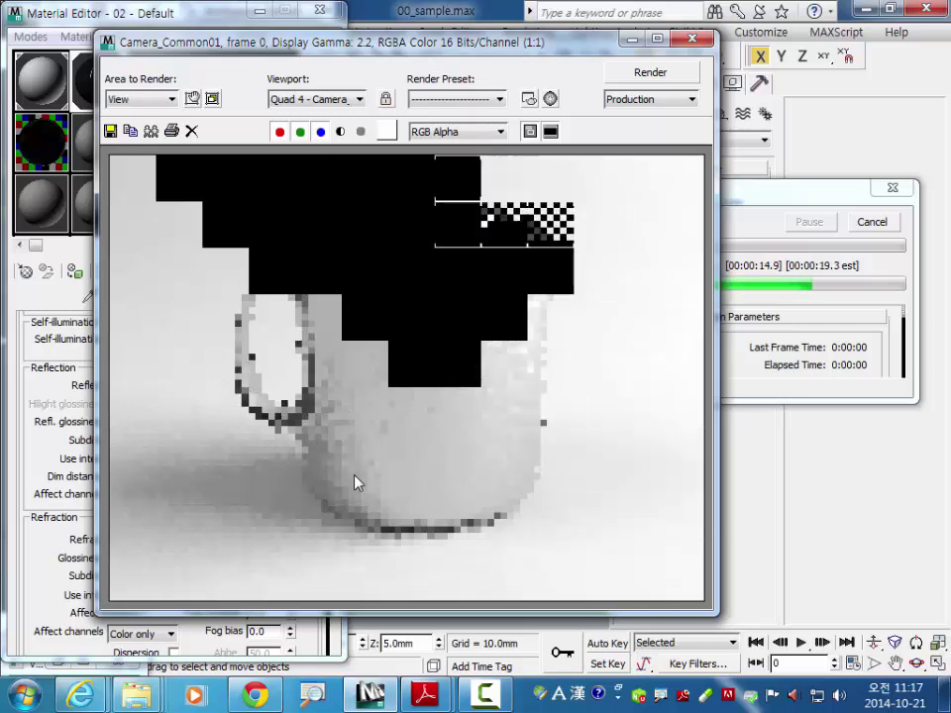
left_click(881, 228)
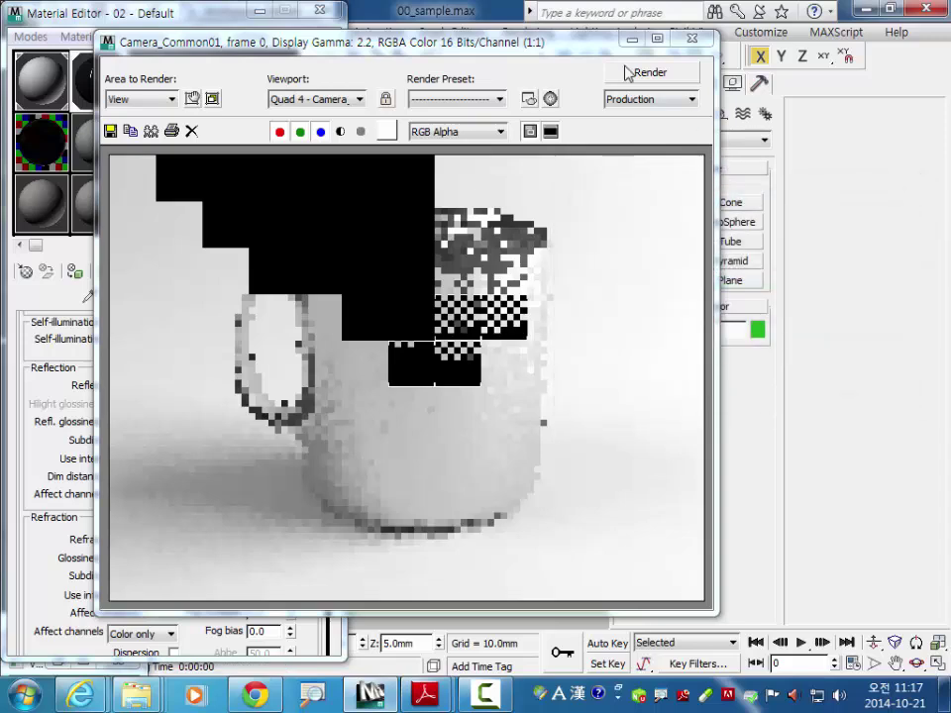
left_click_drag(560, 53, 560, 82)
left_click(690, 73)
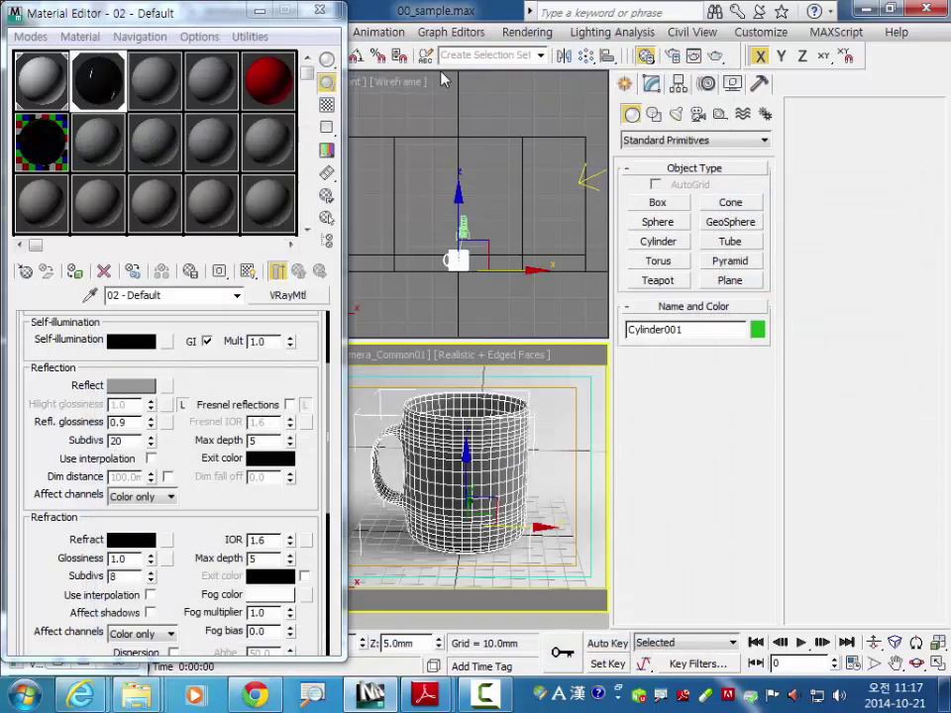
left_click(524, 32)
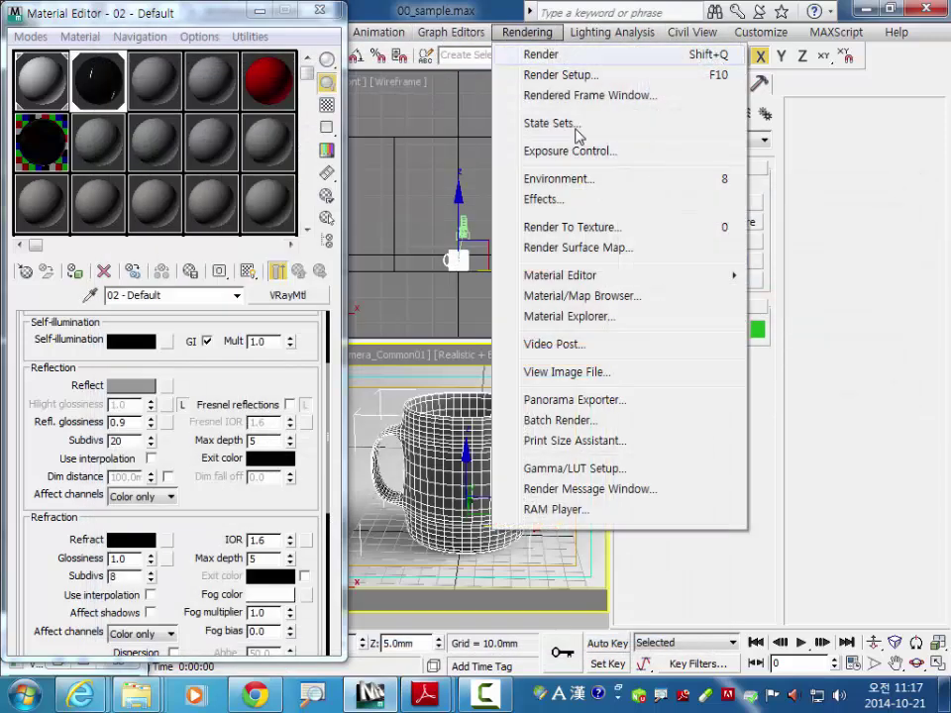
Show Environment and Effects beside the V-Ray Render Setup dialog (F10)
left_click(563, 180)
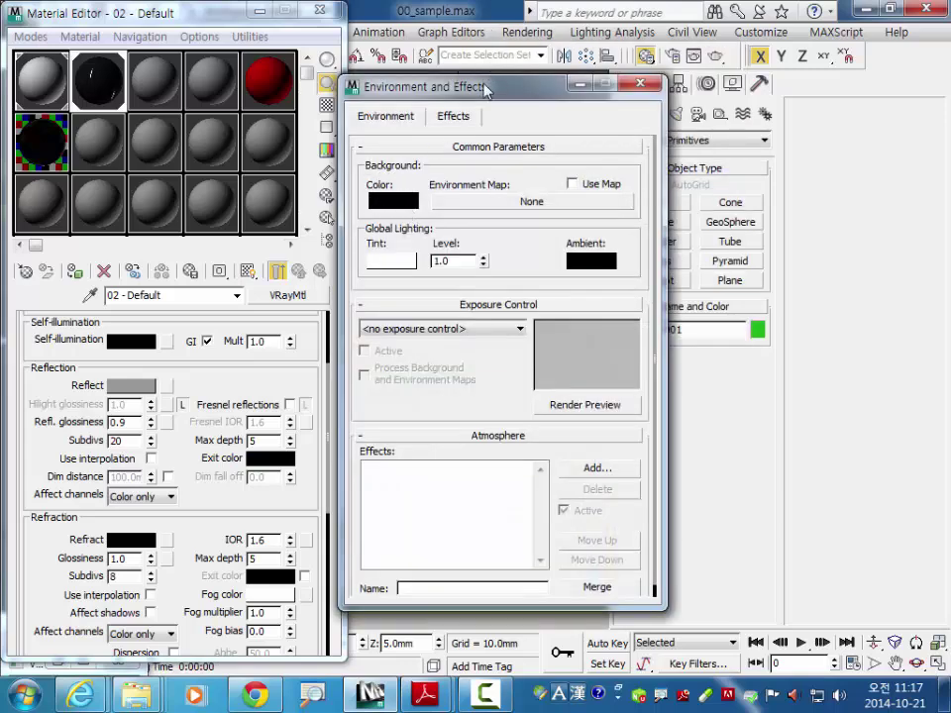
left_click_drag(485, 89, 275, 109)
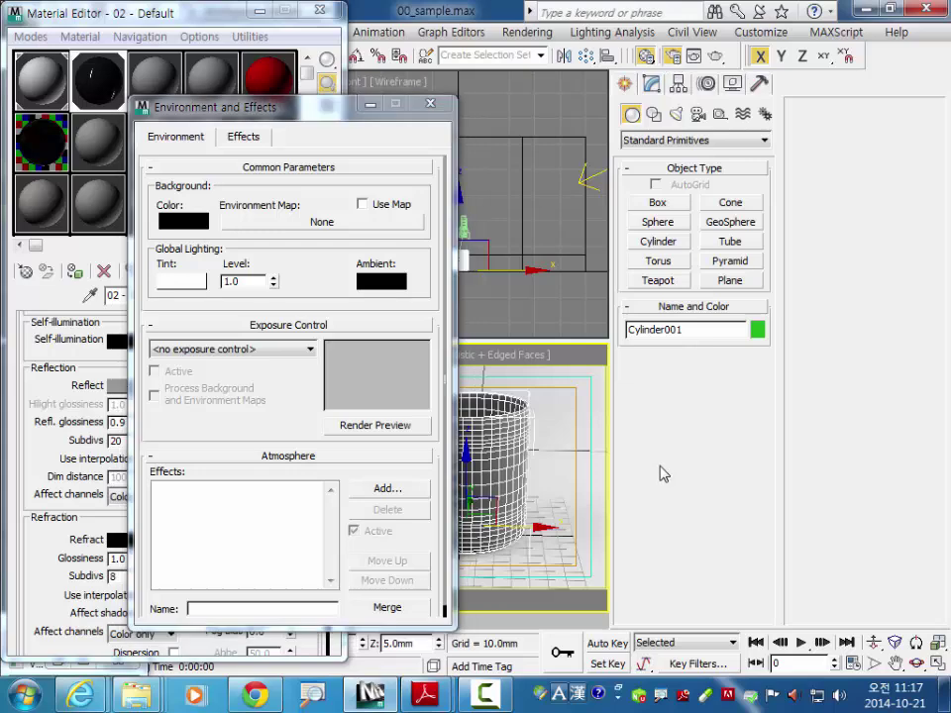
key("F10")
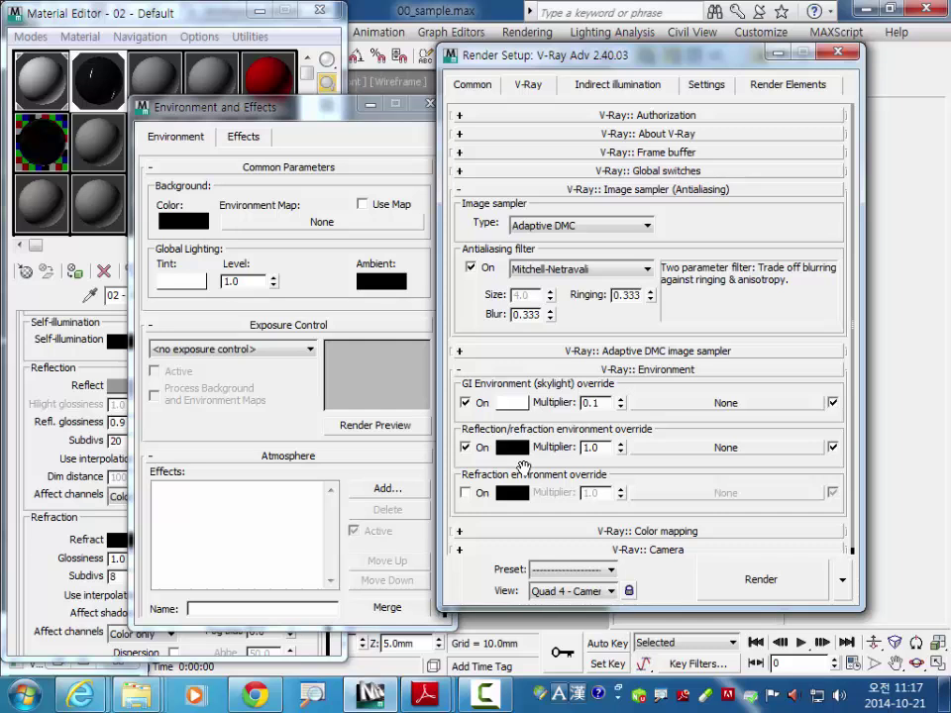
left_click(268, 104)
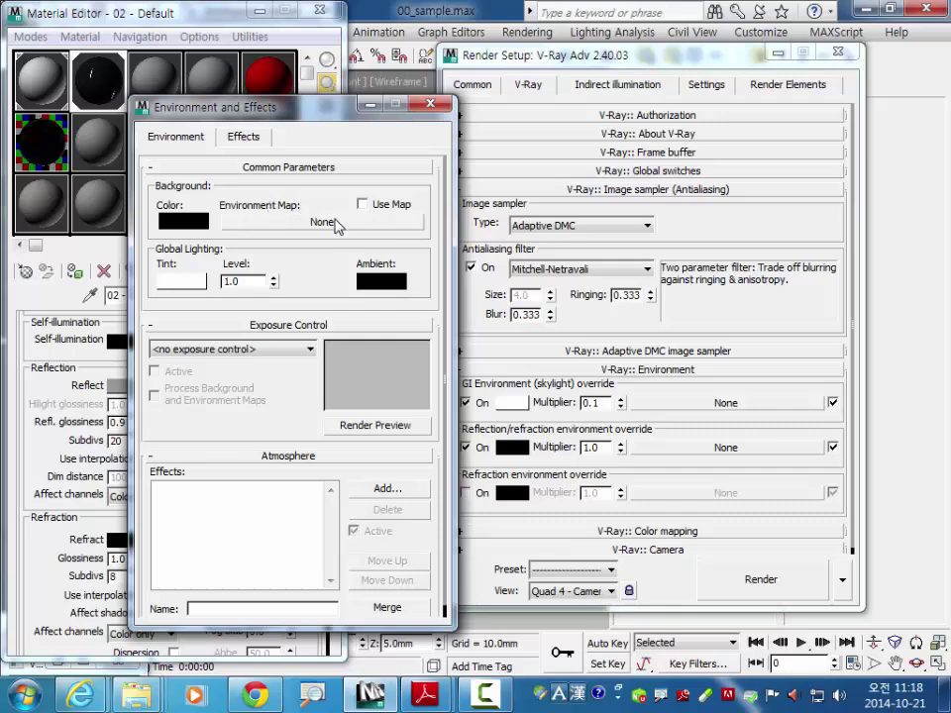
Assign a new VRayHDRI map as the scene's Environment Map
left_click(322, 221)
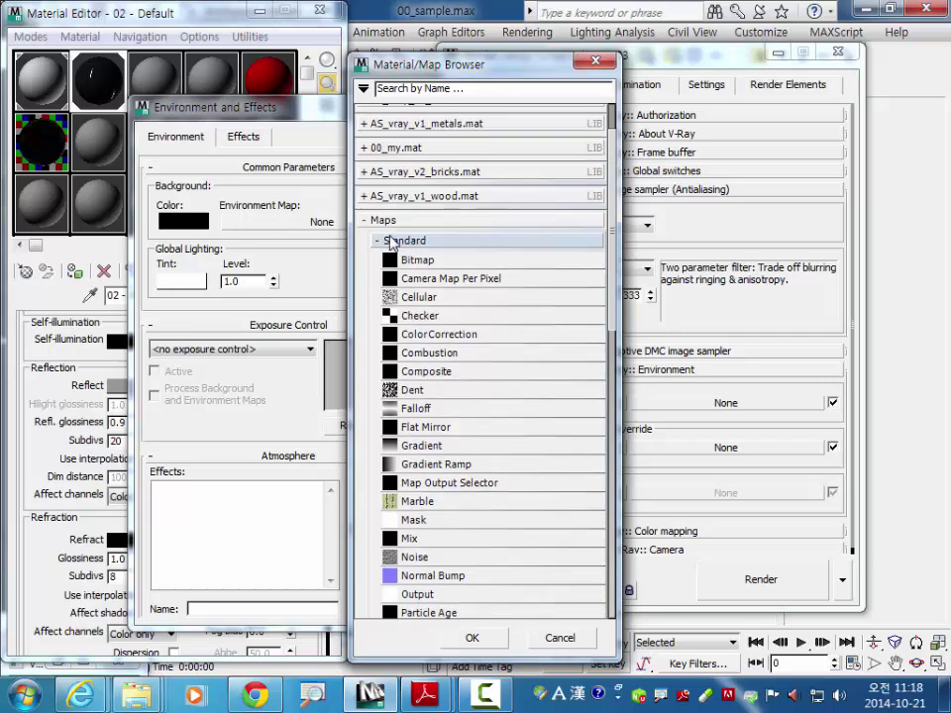
scroll(612, 297, "down", 4)
scroll(609, 345, "down", 5)
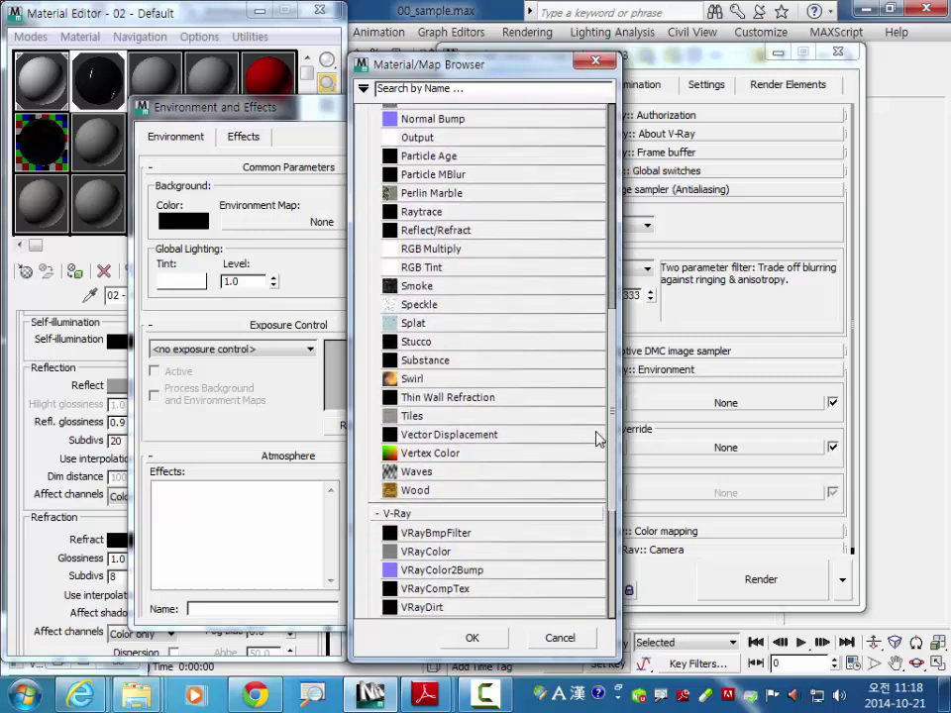
scroll(594, 346, "down", 3)
scroll(491, 342, "down", 1)
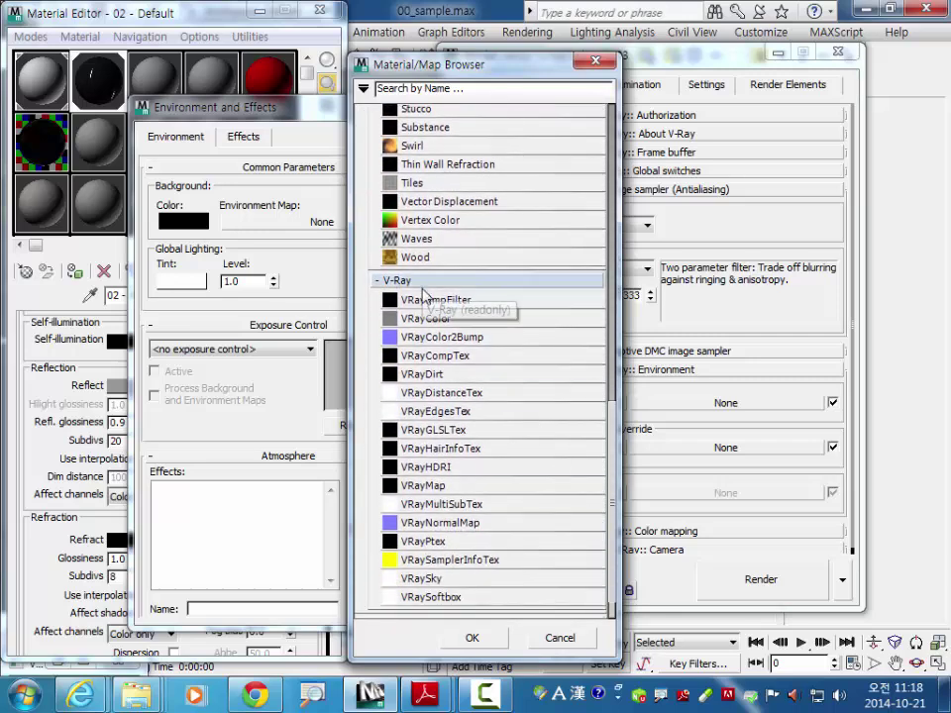
left_click(406, 467)
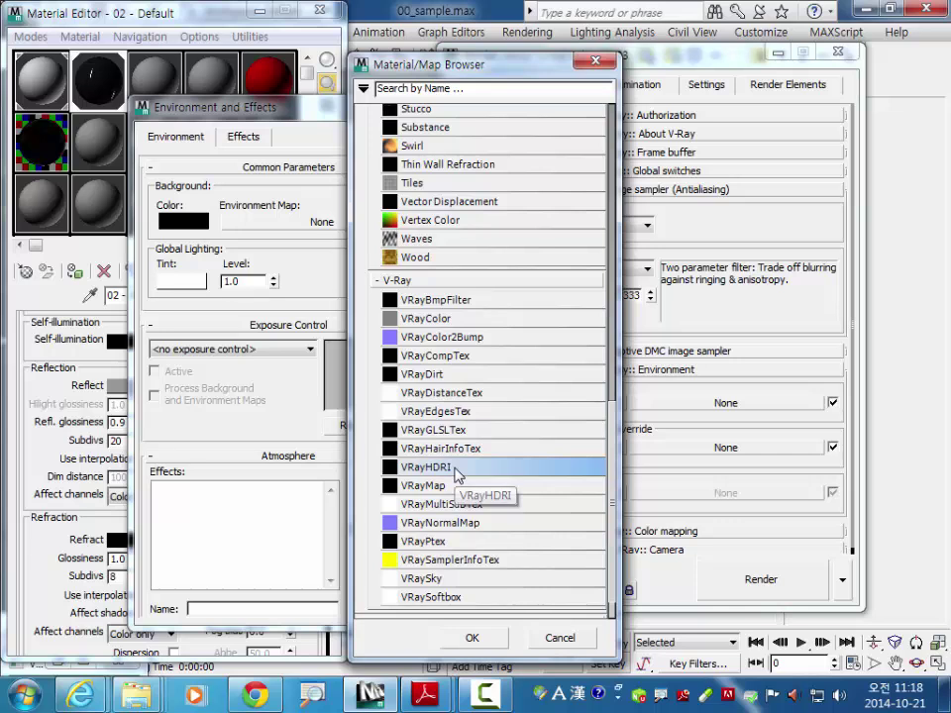
double_click(455, 476)
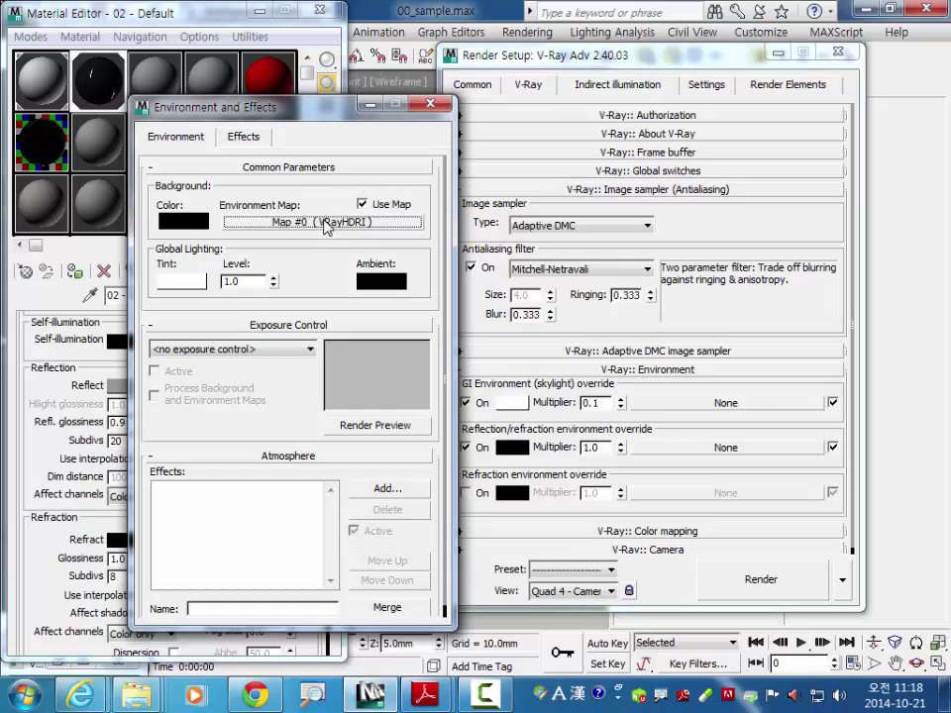
Instance environment Map #0 into a Material Editor slot, then close Environment and Effects
left_click_drag(338, 115, 449, 96)
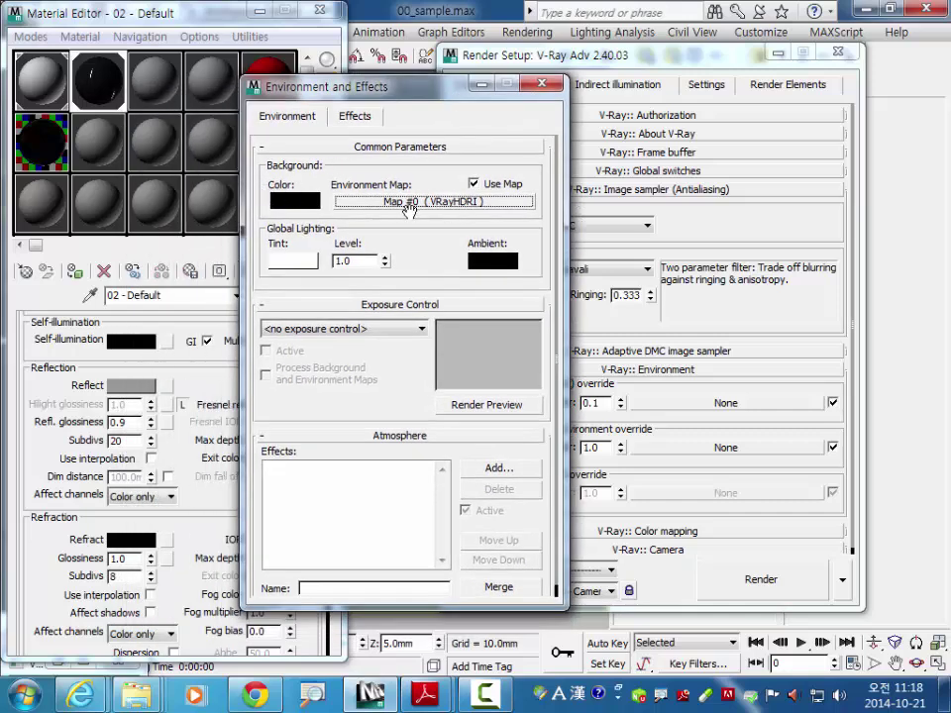
left_click_drag(412, 202, 131, 71)
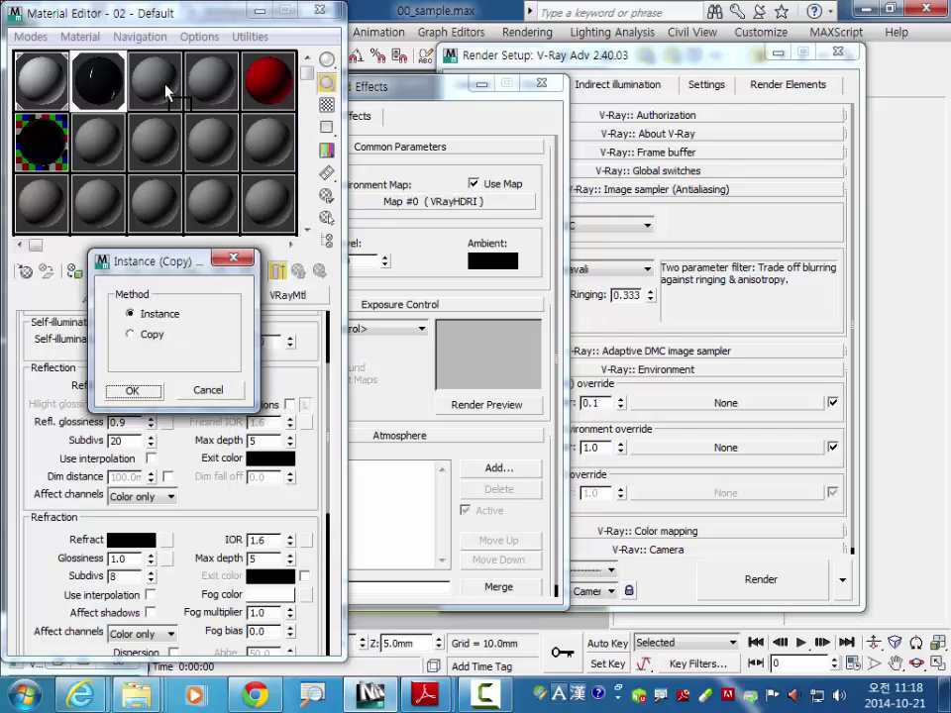
left_click(131, 390)
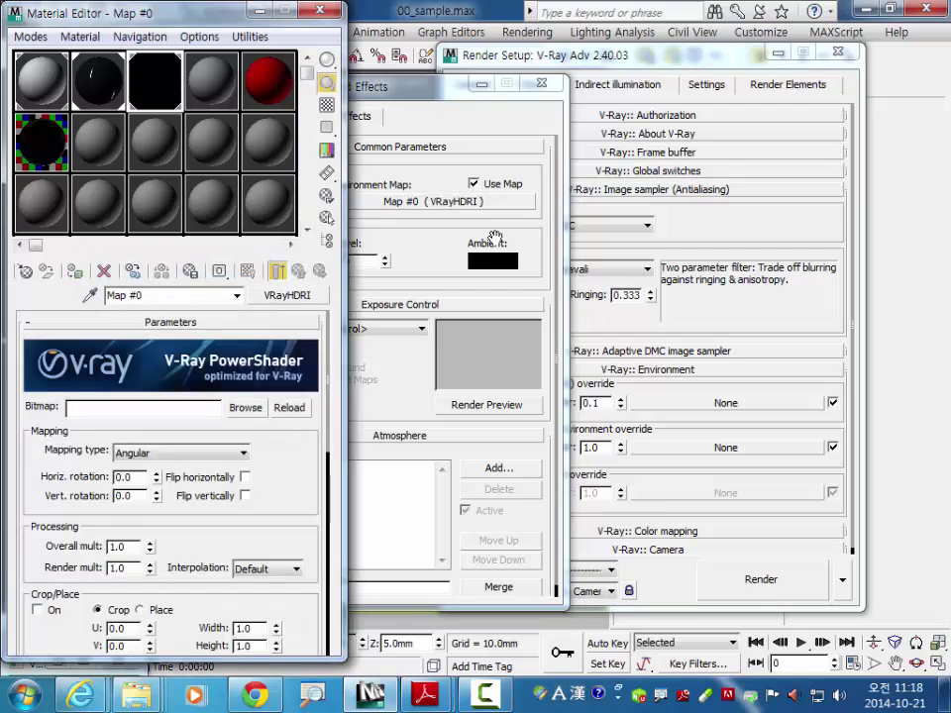
left_click(542, 83)
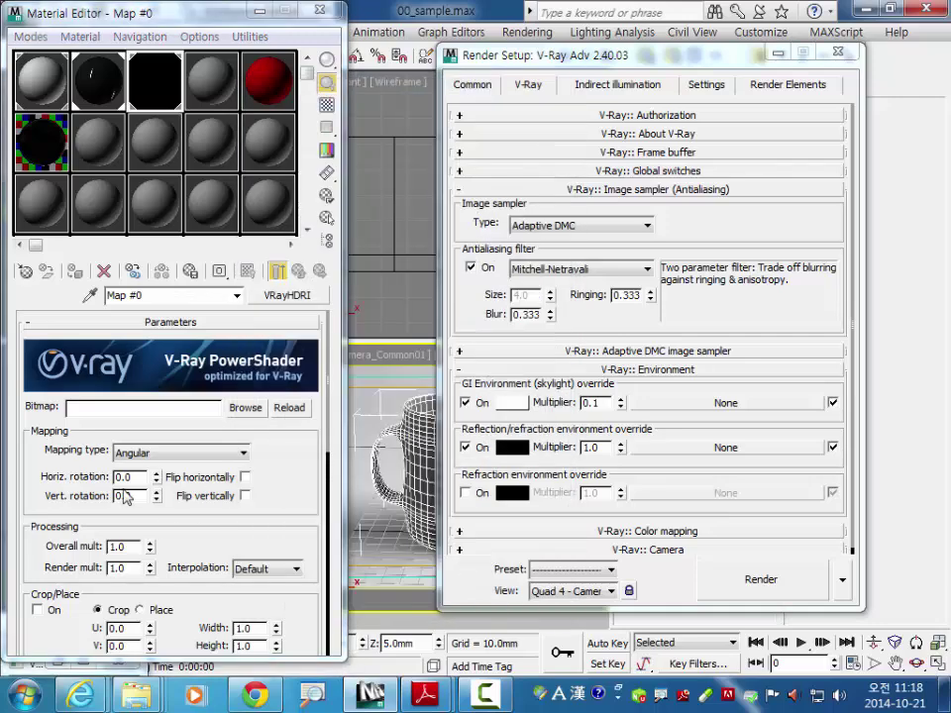
Load kitchen_probe.hdr with Spherical mapping and drag the map to the reflection/refraction override
left_click(246, 408)
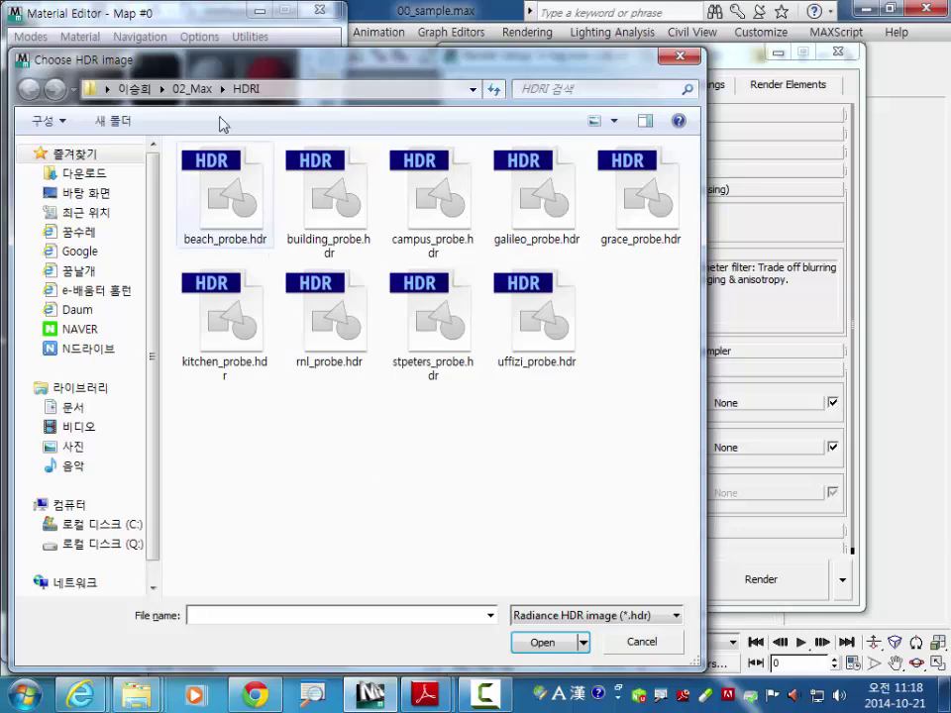
left_click(243, 322)
left_click(545, 640)
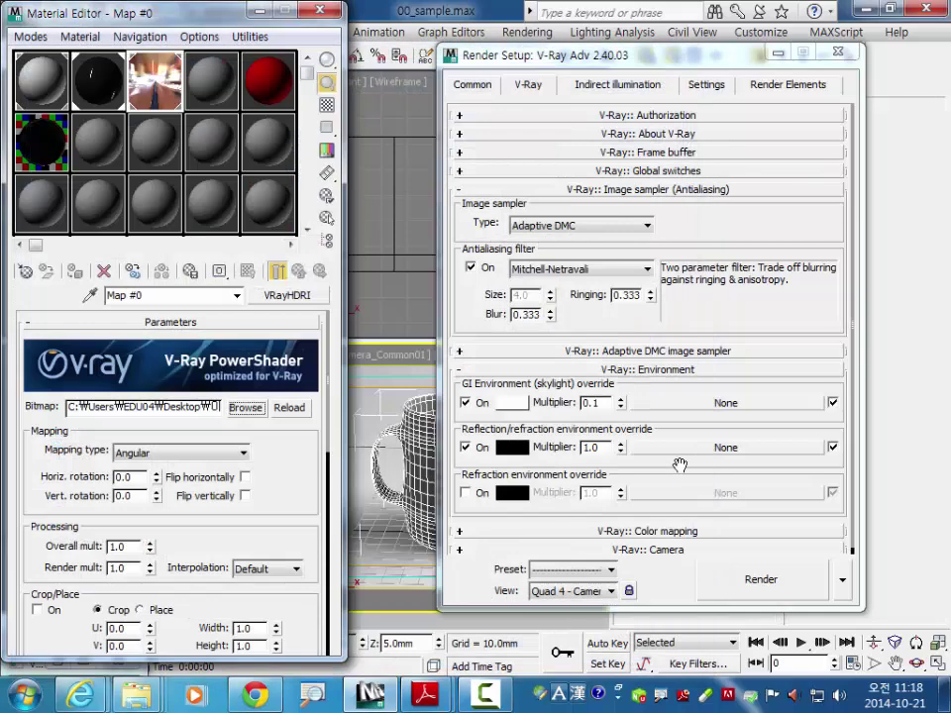
left_click(139, 455)
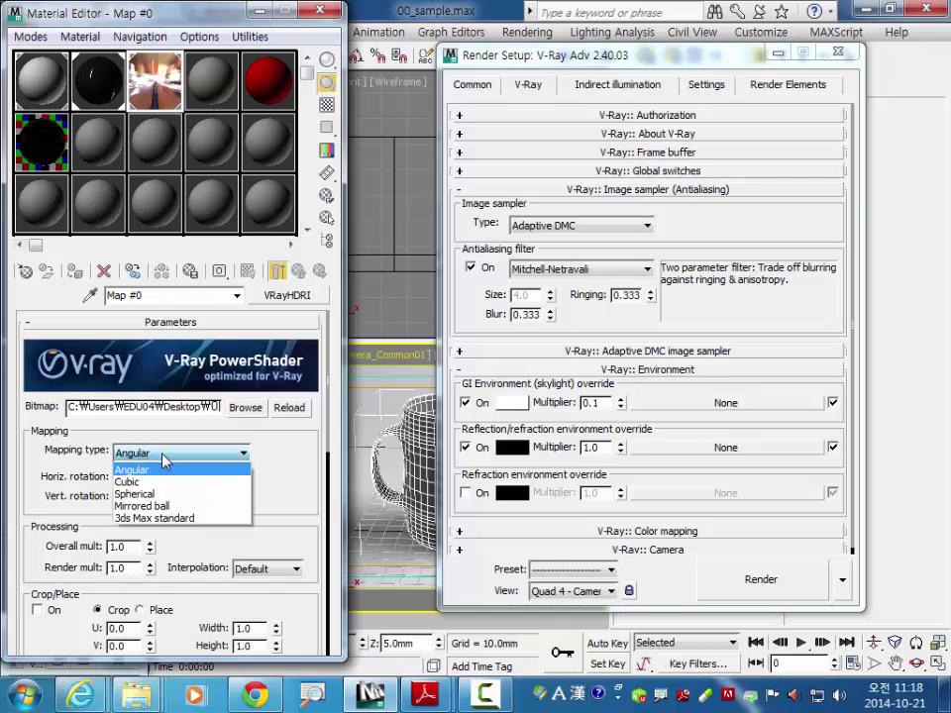
left_click(149, 493)
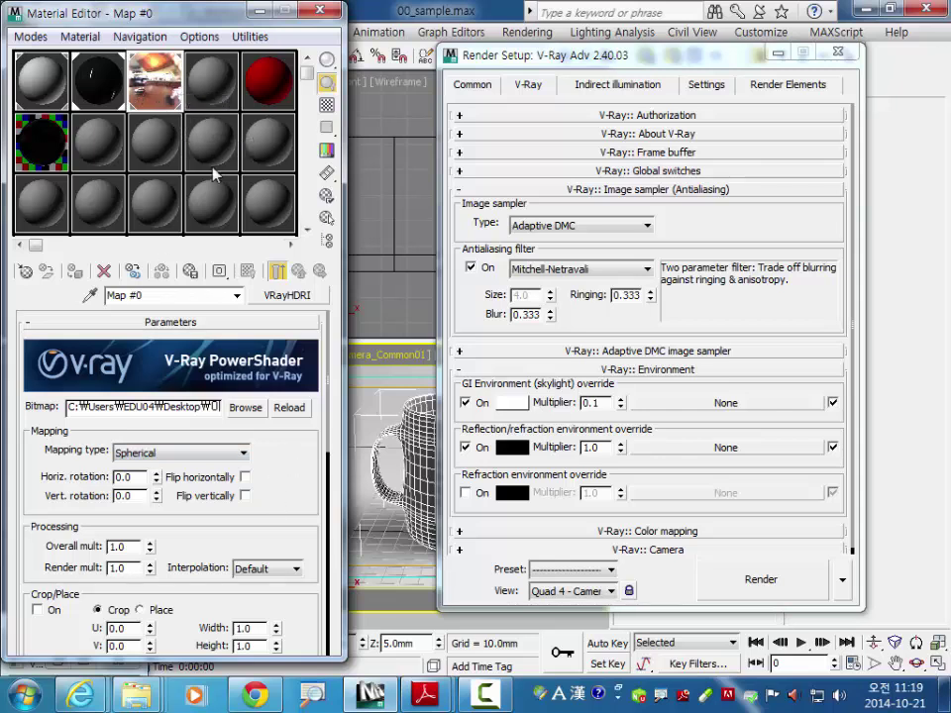
mouse_move(129, 64)
left_mouse_down()
mouse_move(640, 249)
mouse_move(724, 456)
mouse_move(728, 448)
left_mouse_up()
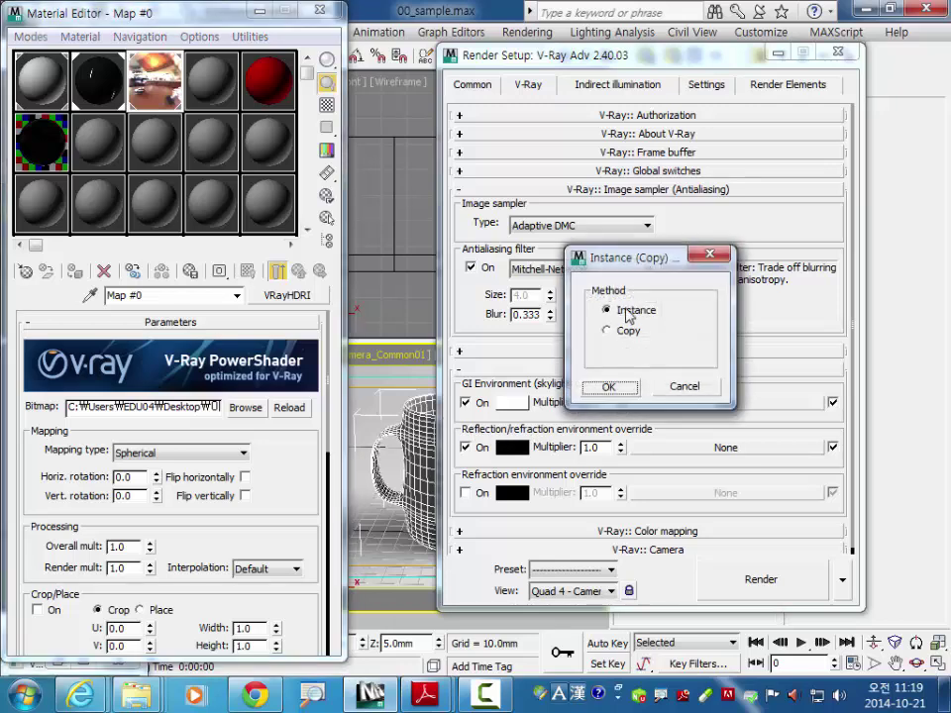
Instance Map #0 as the reflection/refraction override, set output to 320x240, and render
left_click(608, 386)
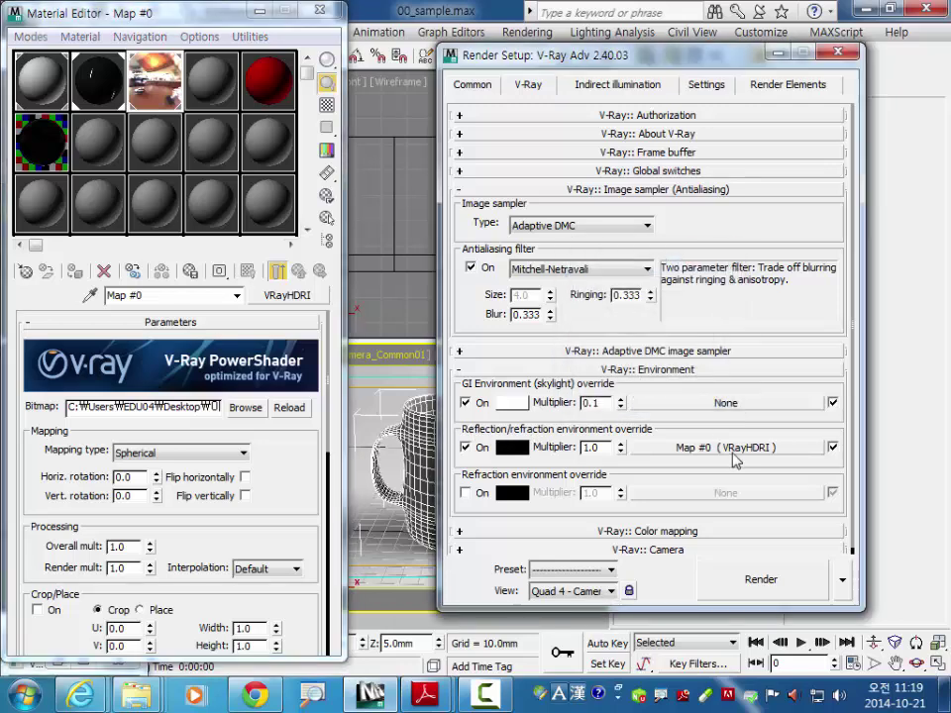
left_click(473, 85)
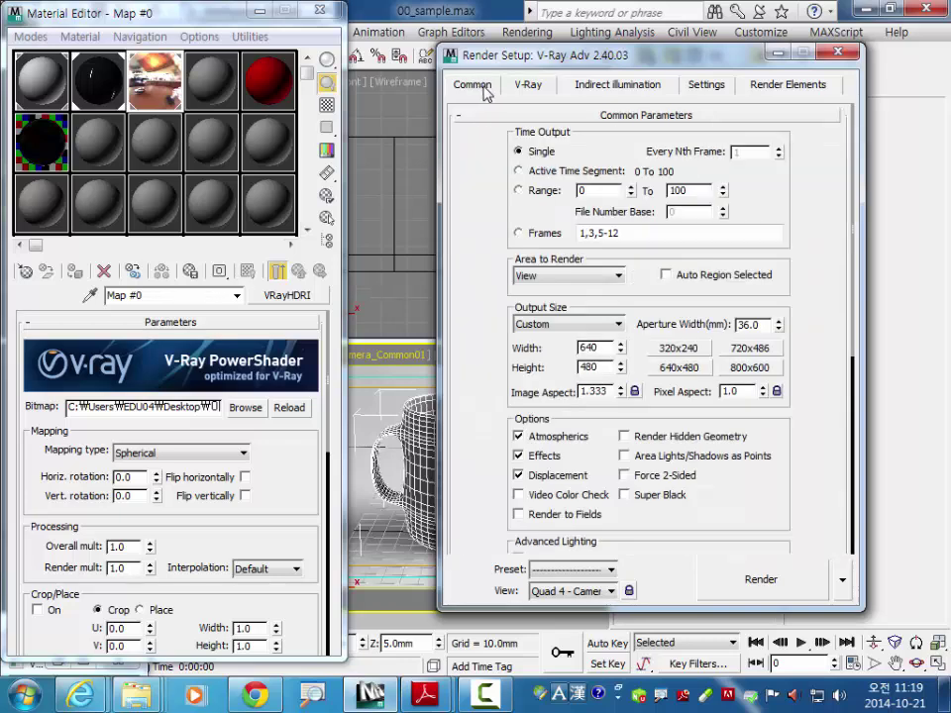
left_click(674, 351)
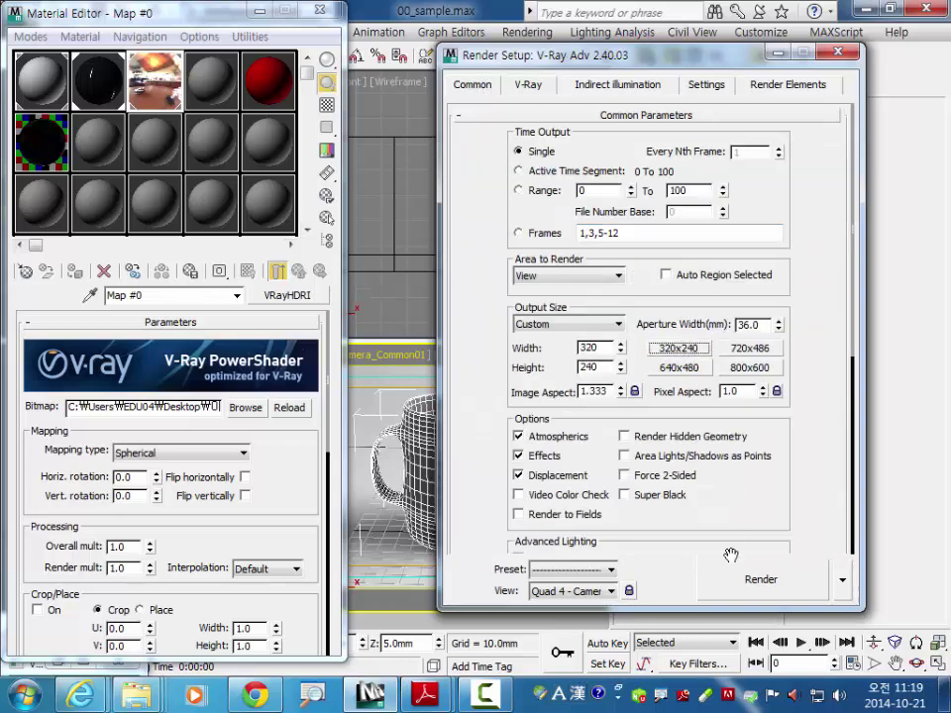
left_click(776, 585)
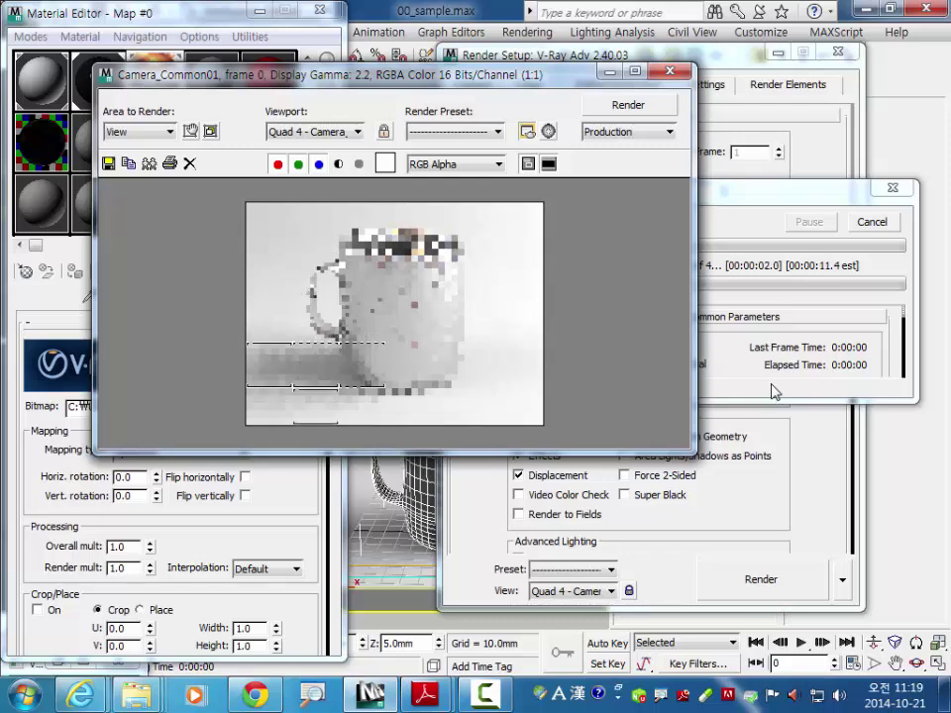
Reposition the V-Ray frame buffer and follow the 320x240 glossy mug render to completion
mouse_move(529, 79)
left_mouse_down()
mouse_move(500, 282)
mouse_move(481, 265)
left_mouse_up()
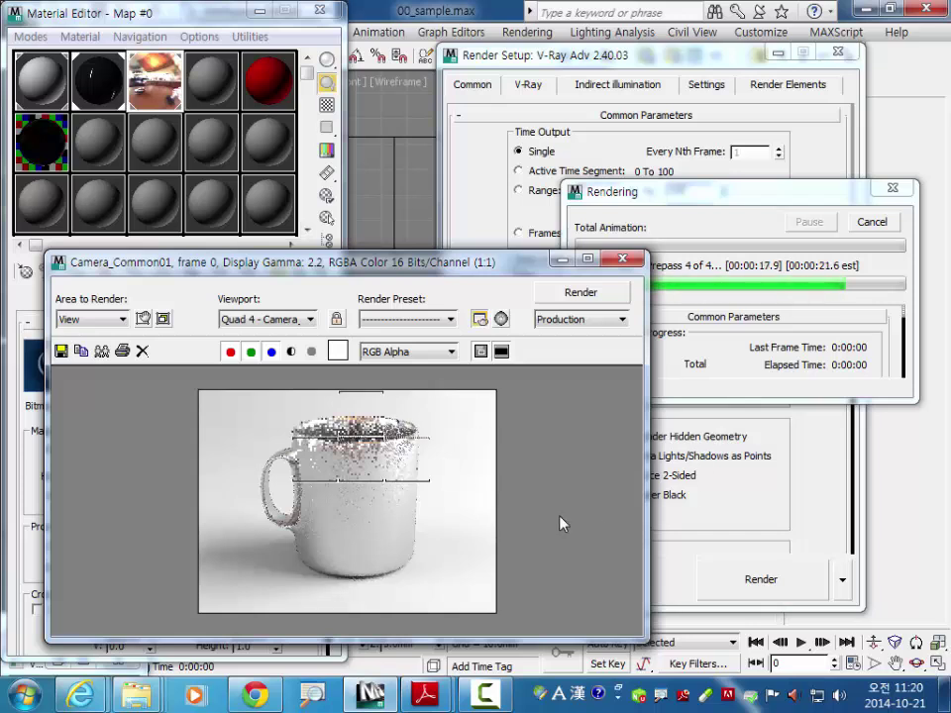
left_click(722, 197)
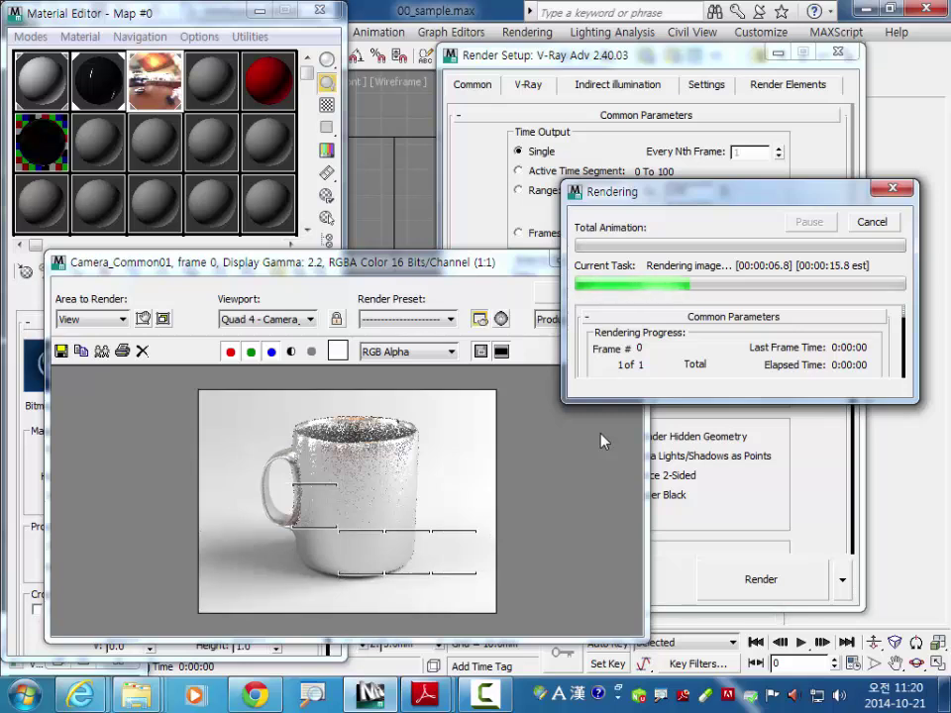
left_click(284, 504)
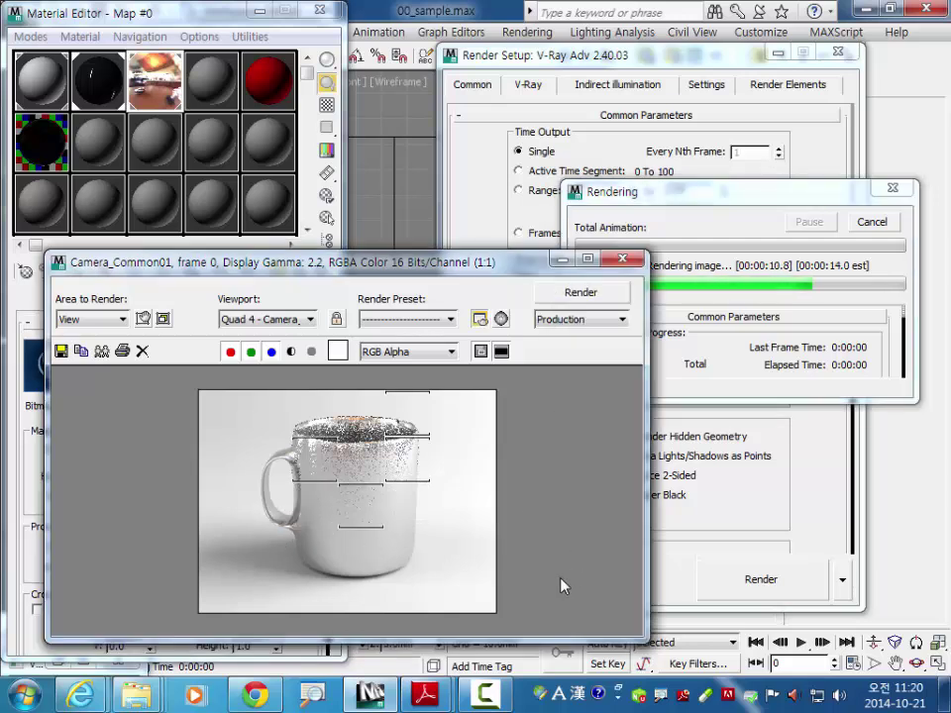